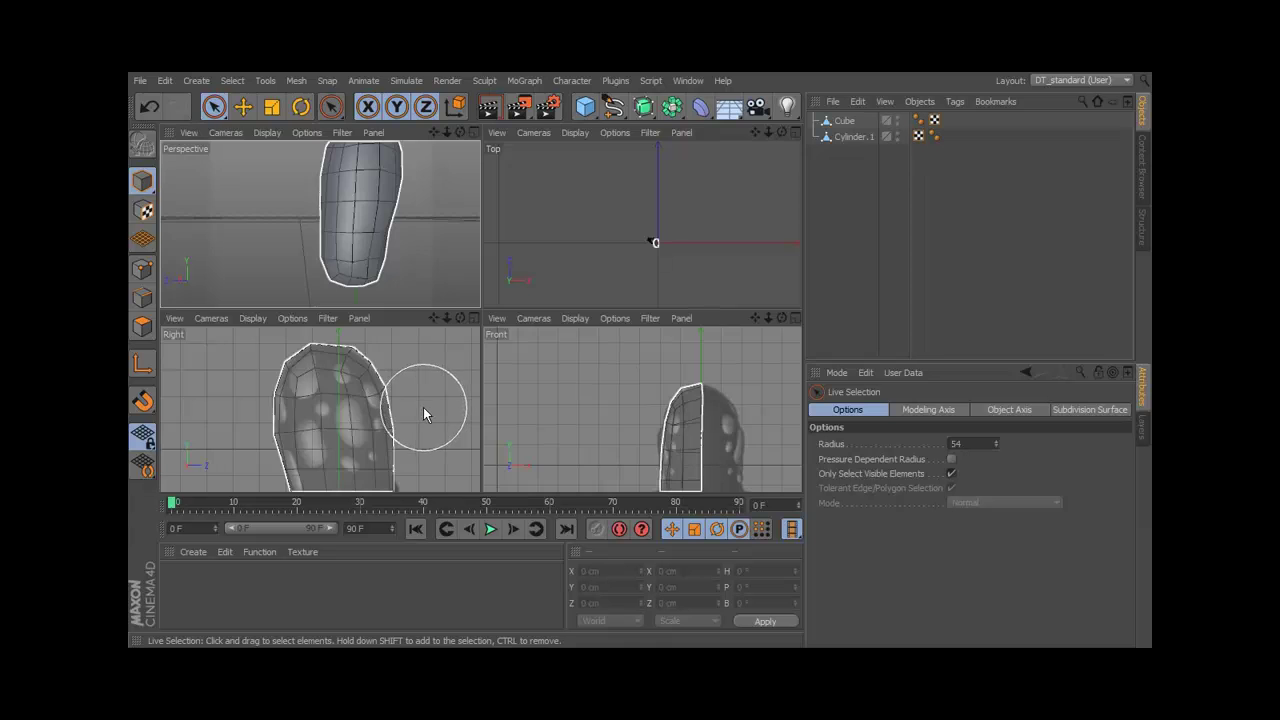
# Select the Cube mesh for point editing in the Right view with the Rectangle Selection tool.
pyautogui.scroll(5, 527, 397)
pyautogui.scroll(2, 610, 395)
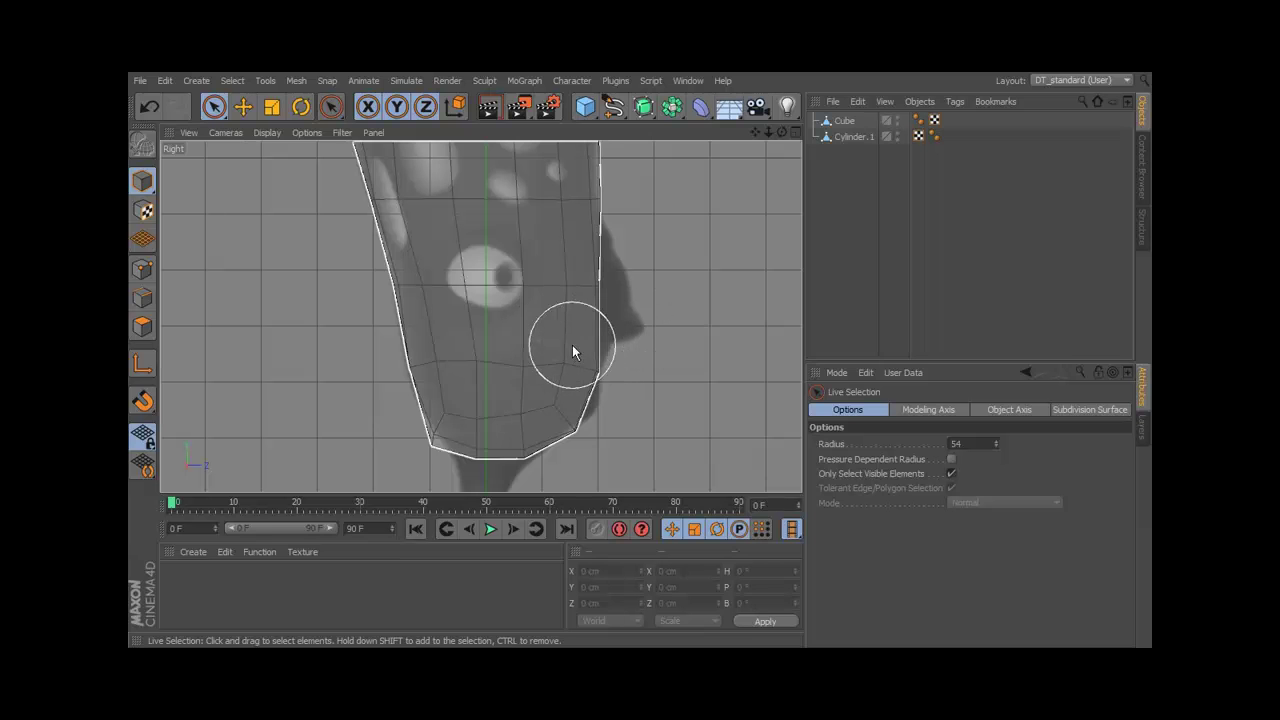
pyautogui.keyDown('alt'); pyautogui.moveTo(633, 334); pyautogui.dragTo(632, 367, button='middle'); pyautogui.keyUp('alt')
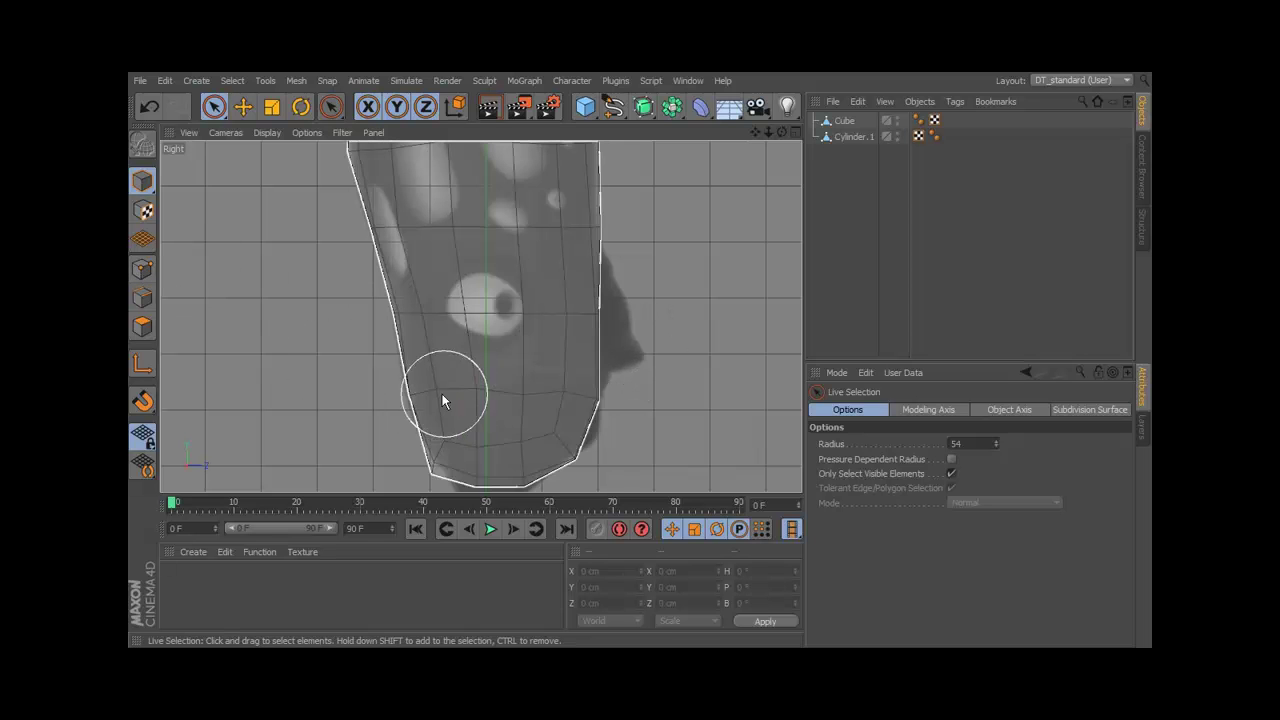
pyautogui.click(142, 269)
pyautogui.click(214, 107)
pyautogui.click(290, 158)
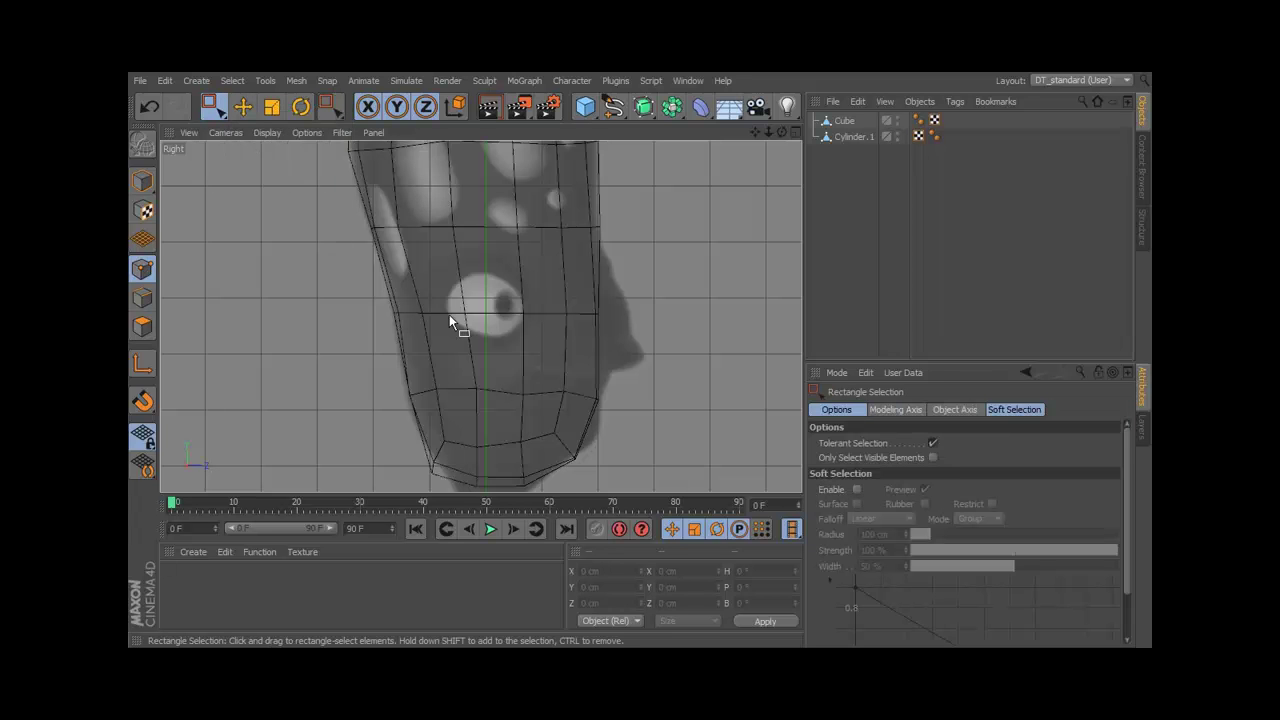
pyautogui.keyDown('alt'); pyautogui.moveTo(444, 305); pyautogui.dragTo(458, 291, button='middle'); pyautogui.keyUp('alt')
pyautogui.click(843, 121)
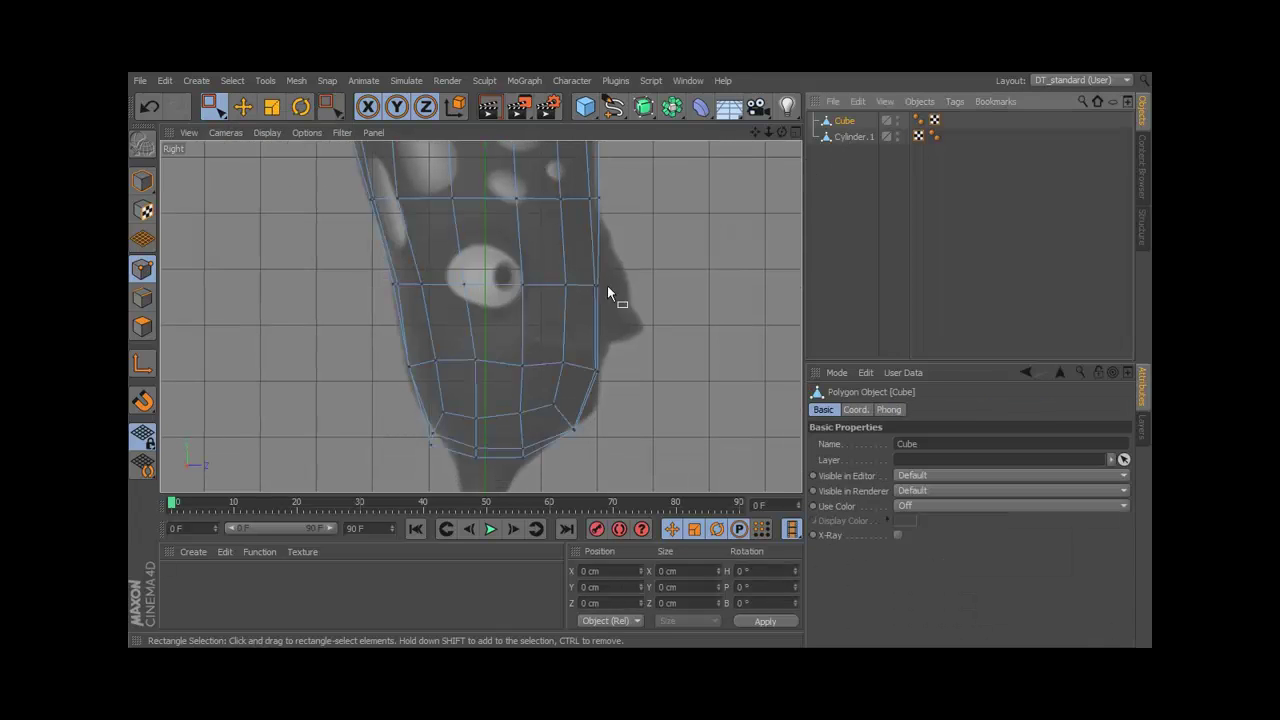
# Raise the row of points below the eye, from the front edge to the back, toward the reference's mouth level.
pyautogui.moveTo(637, 345); pyautogui.dragTo(576, 408)
pyautogui.moveTo(596, 305); pyautogui.dragTo(600, 278)
pyautogui.moveTo(548, 370); pyautogui.dragTo(528, 290)
pyautogui.moveTo(511, 340); pyautogui.dragTo(462, 372)
pyautogui.moveTo(475, 316); pyautogui.dragTo(475, 305)
pyautogui.moveTo(422, 364)
pyautogui.mouseDown()
pyautogui.moveTo(446, 340)
pyautogui.moveTo(416, 374)
pyautogui.mouseUp()
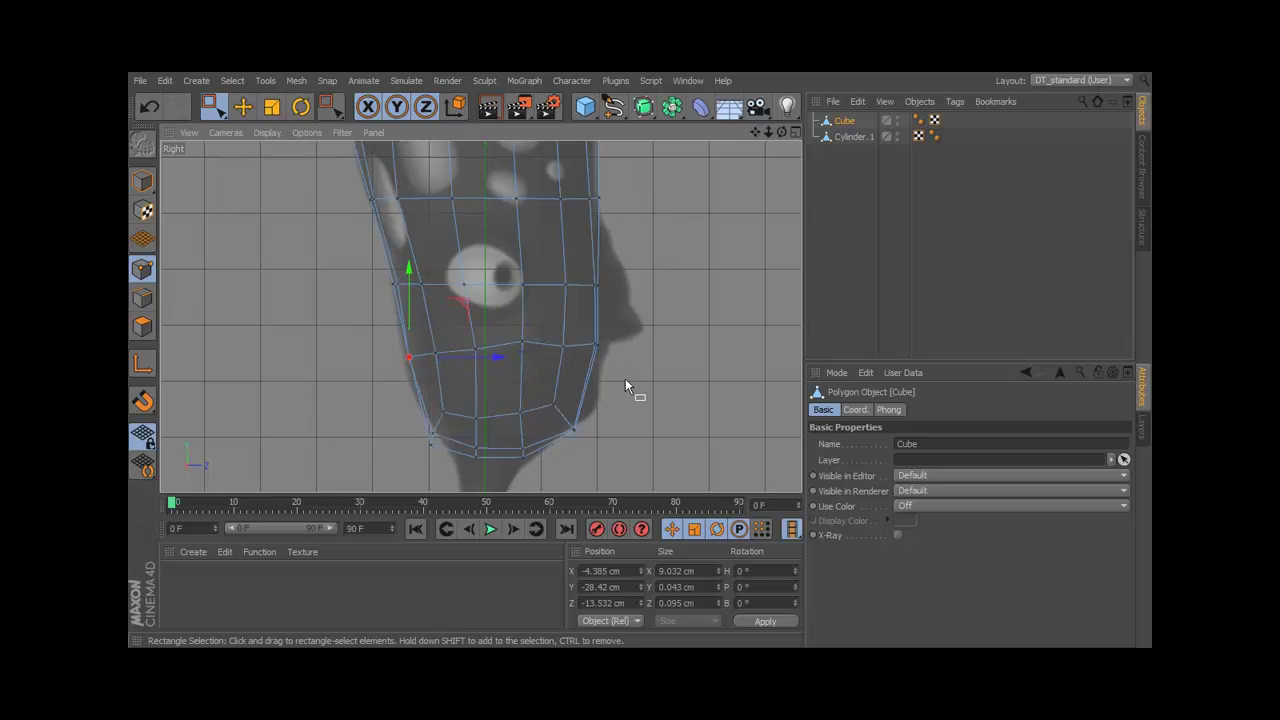
# Loop-cut the head between the mouth row and the chin, and move the new loop's front point out to the jaw outline.
pyautogui.rightClick(701, 261)
pyautogui.click(740, 440)
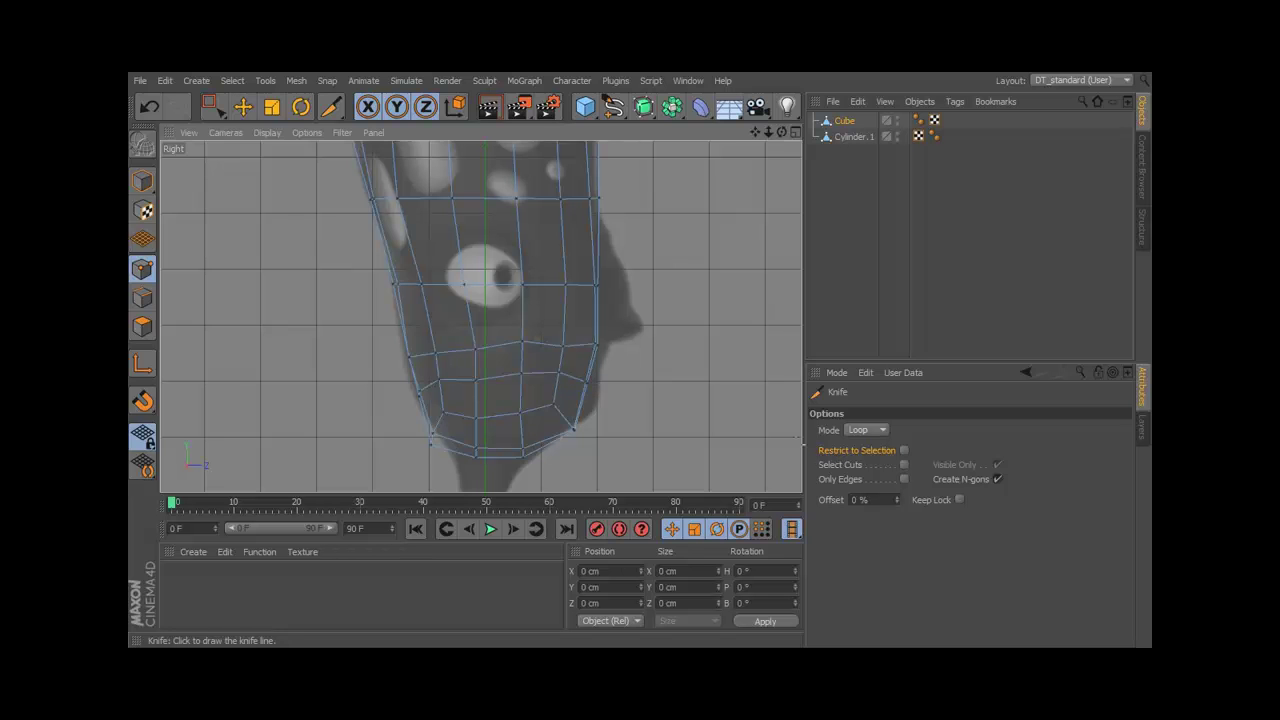
pyautogui.click(213, 106)
pyautogui.moveTo(601, 361); pyautogui.dragTo(577, 402)
pyautogui.click(634, 382)
pyautogui.hotkey('ctrl', 'z')
pyautogui.moveTo(648, 381); pyautogui.dragTo(653, 388)
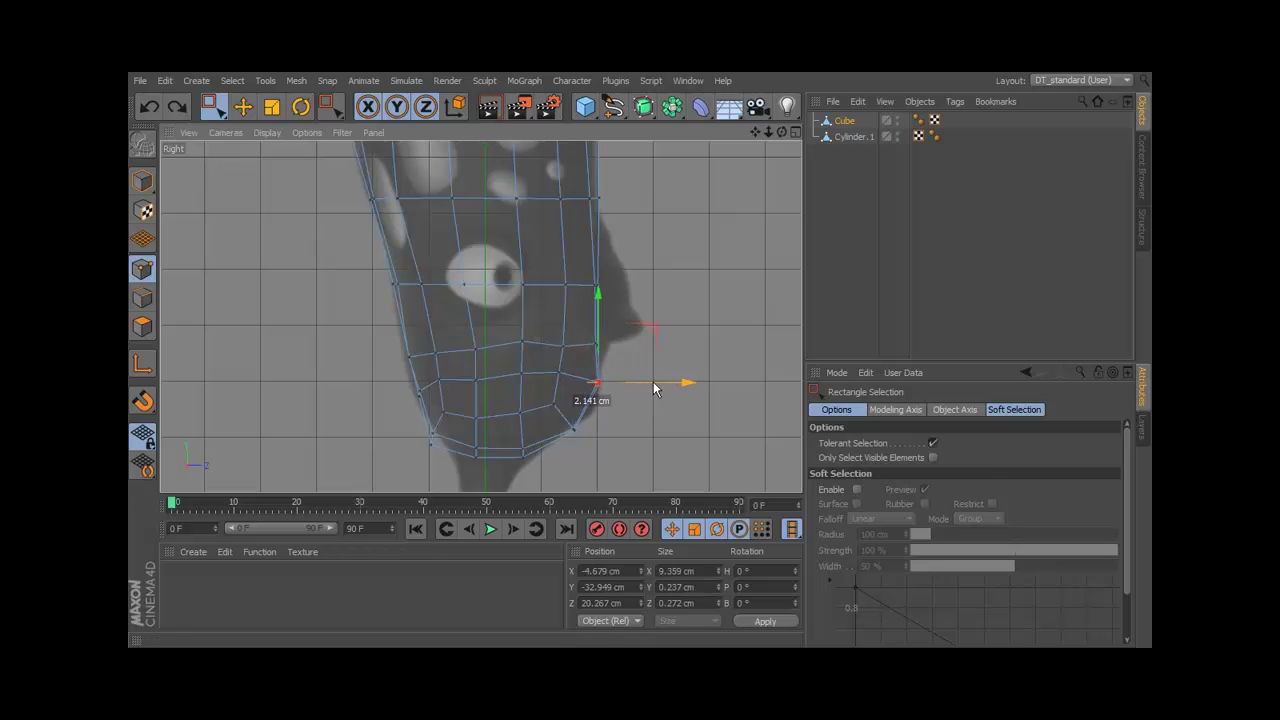
pyautogui.moveTo(601, 341); pyautogui.dragTo(601, 350)
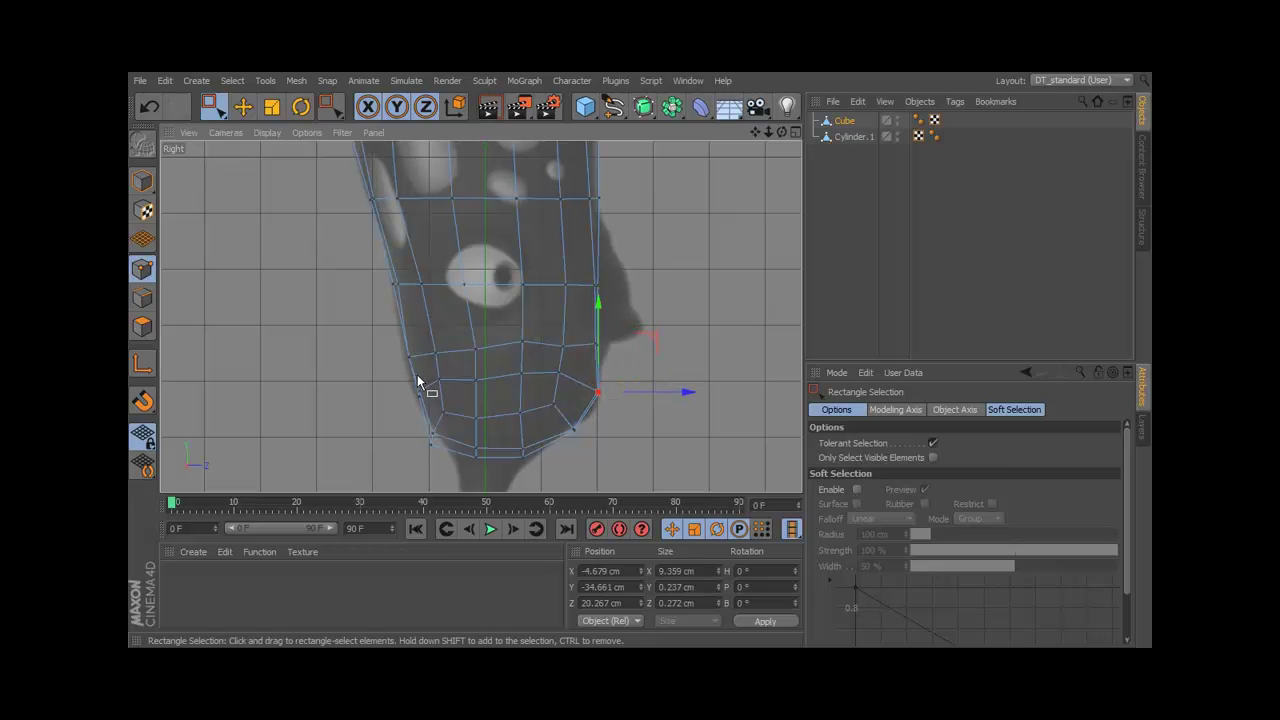
# Reposition the rear points of the lower jaw to follow the back of the reference silhouette.
pyautogui.moveTo(424, 412); pyautogui.dragTo(426, 414)
pyautogui.moveTo(508, 393); pyautogui.dragTo(429, 449)
pyautogui.moveTo(438, 391); pyautogui.dragTo(443, 370)
pyautogui.moveTo(523, 420); pyautogui.dragTo(523, 416)
# Pull the front centre point at eye level outward onto the reference's nose profile, undoing the excess adjustments.
pyautogui.keyDown('alt'); pyautogui.moveTo(607, 360); pyautogui.dragTo(602, 381, button='middle'); pyautogui.keyUp('alt')
pyautogui.keyDown('alt'); pyautogui.moveTo(603, 381); pyautogui.dragTo(626, 369, button='right'); pyautogui.keyUp('alt')
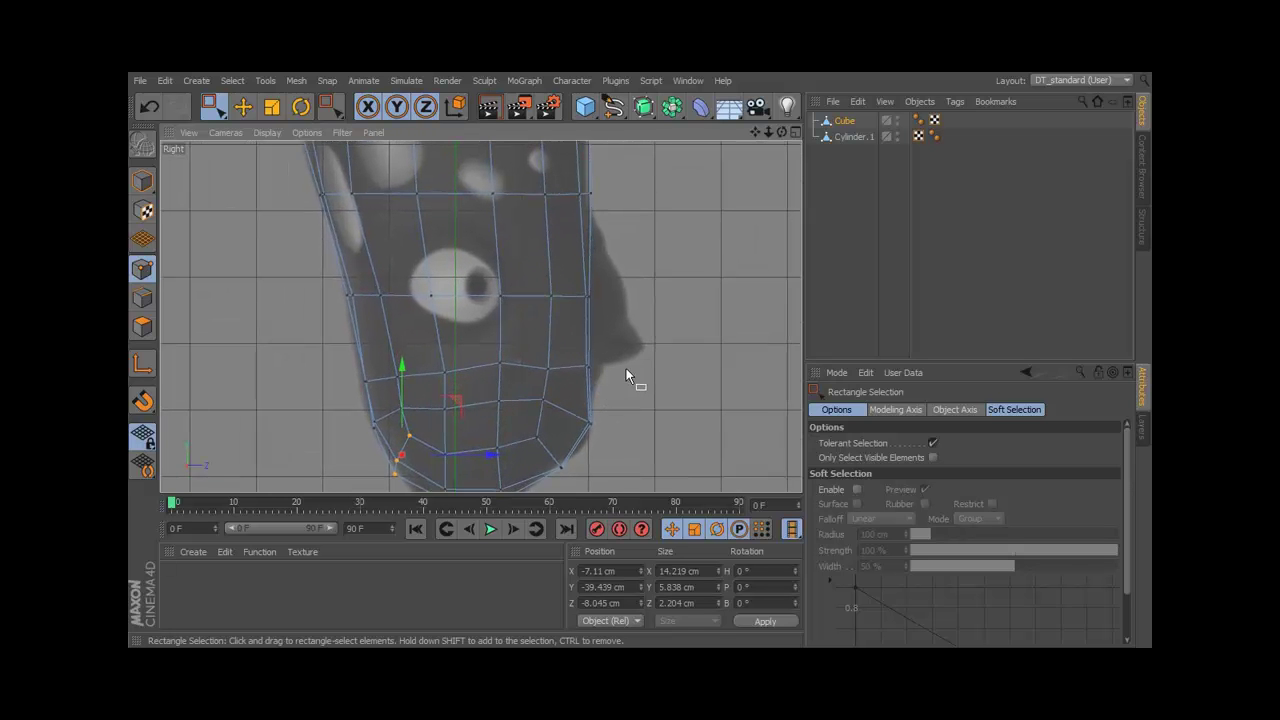
pyautogui.moveTo(610, 280); pyautogui.dragTo(578, 308)
pyautogui.moveTo(620, 298); pyautogui.dragTo(658, 292)
pyautogui.moveTo(614, 255)
pyautogui.mouseDown()
pyautogui.moveTo(584, 262)
pyautogui.moveTo(586, 277)
pyautogui.moveTo(621, 253)
pyautogui.mouseUp()
pyautogui.hotkey('ctrl', 'z')
pyautogui.hotkey('ctrl', 'z')
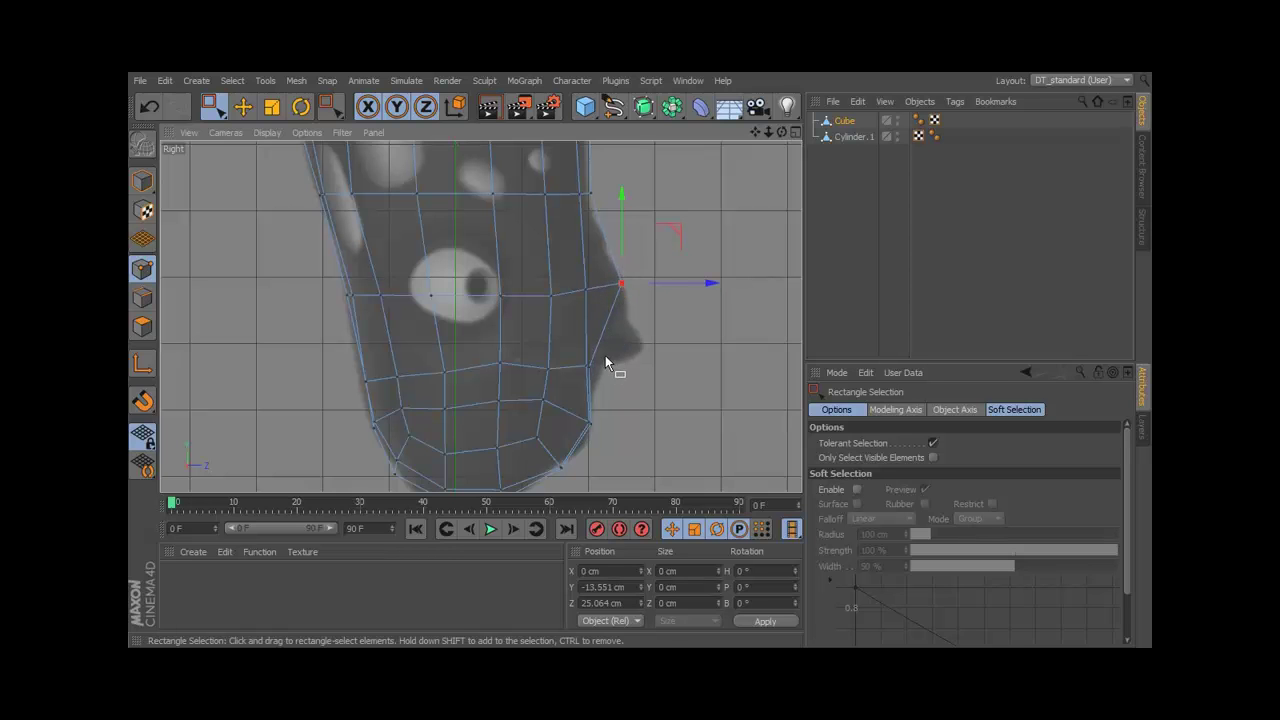
# Pull the front centre point of the mouth row out to the tip of the reference nose.
pyautogui.click(591, 366)
pyautogui.moveTo(627, 368); pyautogui.dragTo(635, 309)
pyautogui.moveTo(688, 347); pyautogui.dragTo(694, 348)
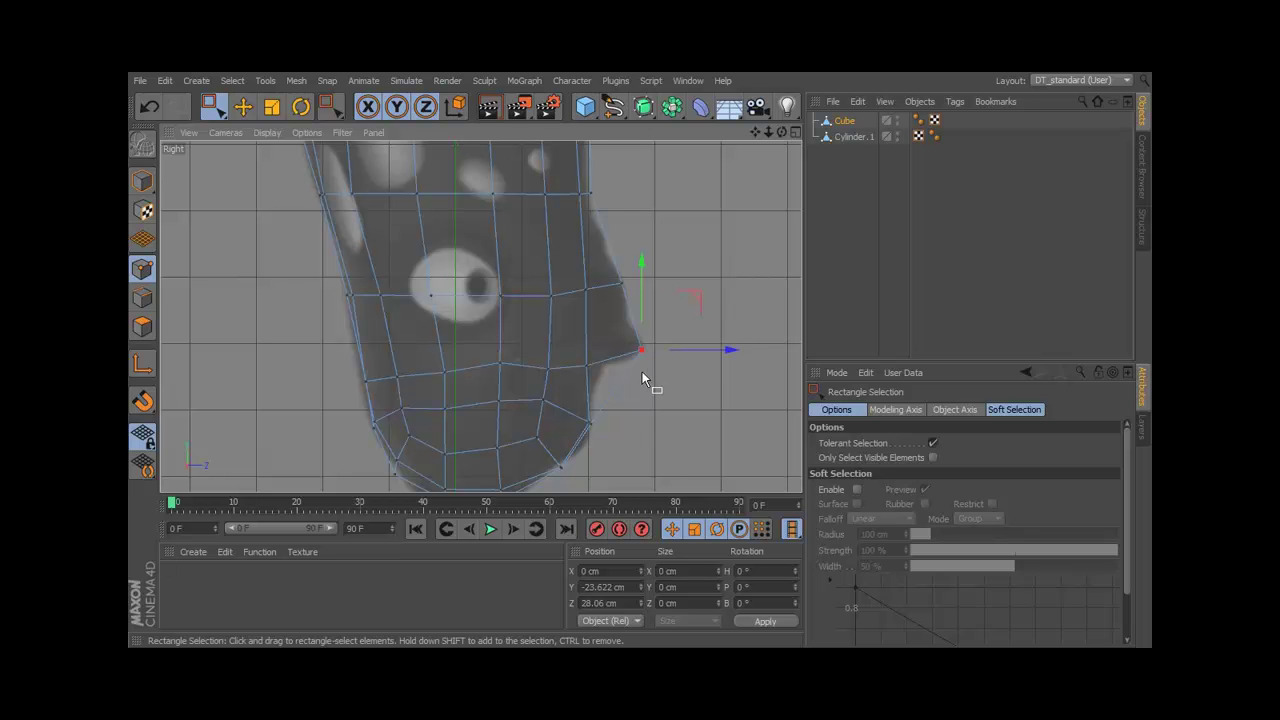
# Raise the rear points of the mouth row to level them with its front part.
pyautogui.keyDown('alt'); pyautogui.moveTo(619, 364); pyautogui.dragTo(611, 340, button='middle'); pyautogui.keyUp('alt')
pyautogui.keyDown('alt'); pyautogui.moveTo(594, 354); pyautogui.dragTo(624, 350, button='right'); pyautogui.keyUp('alt')
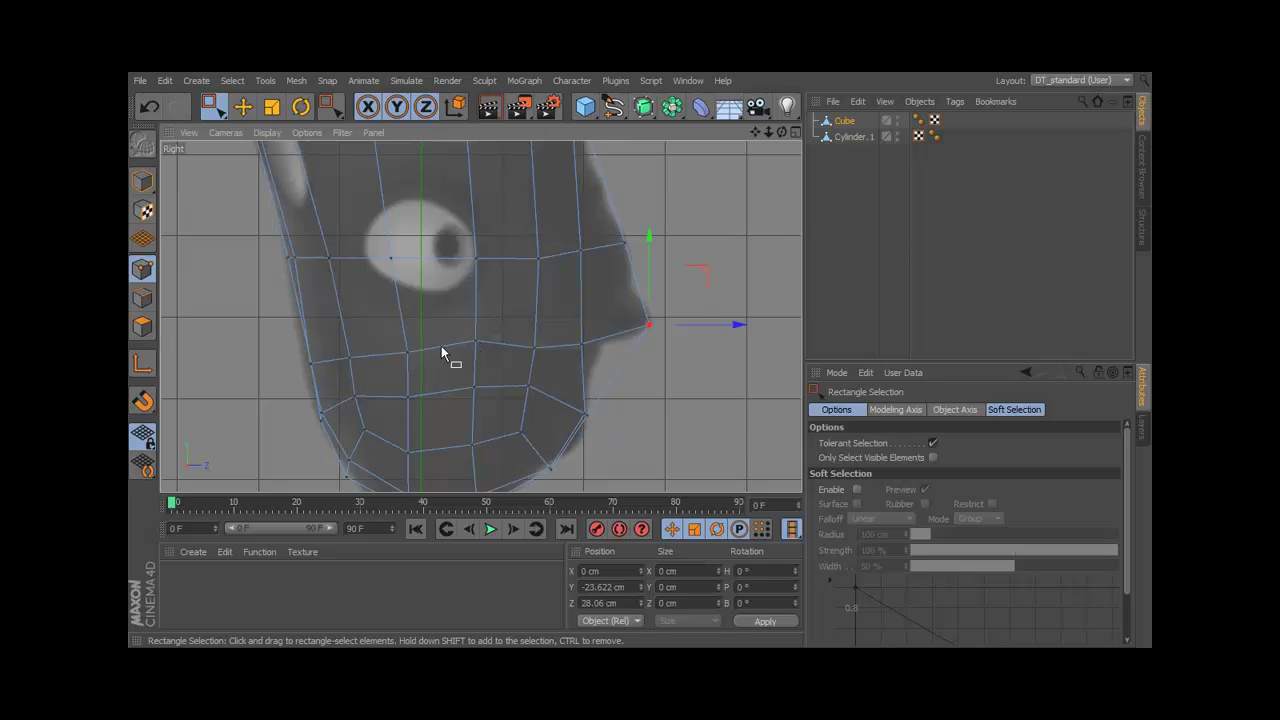
pyautogui.moveTo(337, 366); pyautogui.dragTo(340, 360)
pyautogui.moveTo(358, 308); pyautogui.dragTo(359, 291)
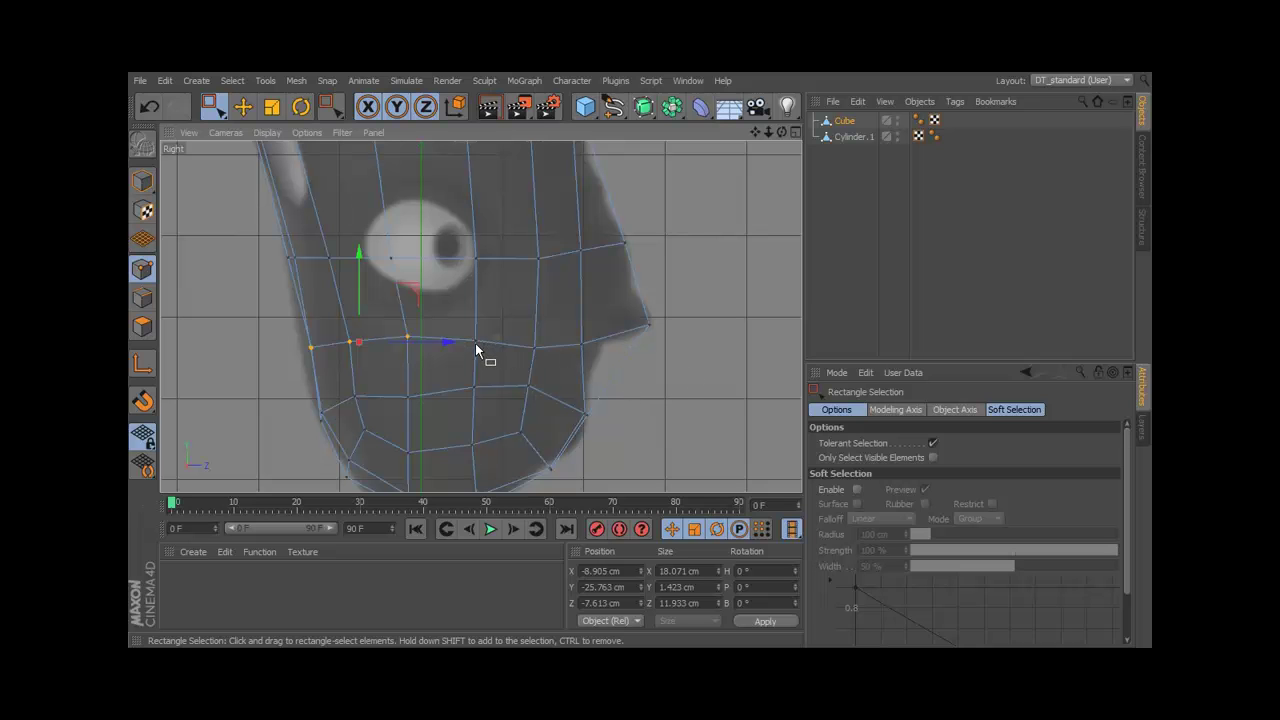
# Loop-cut the head with the Knife just below the mouth row.
pyautogui.click(664, 366)
pyautogui.rightClick(703, 366)
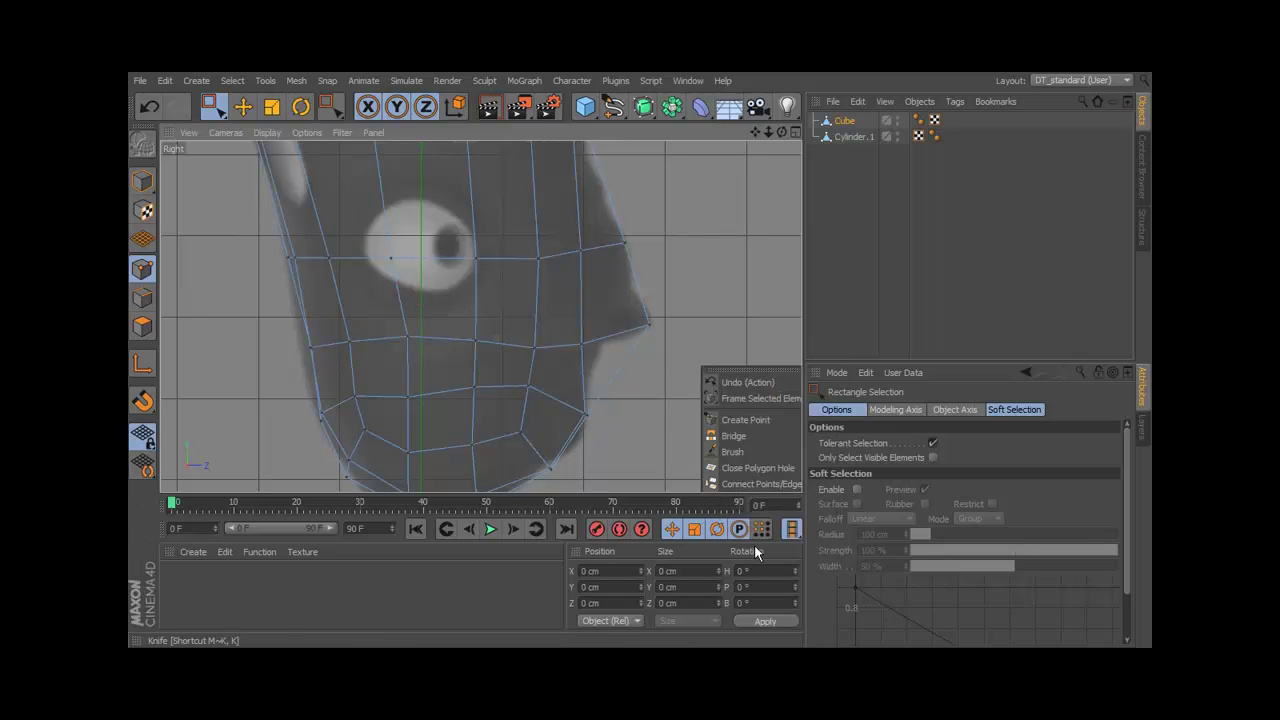
pyautogui.click(754, 546)
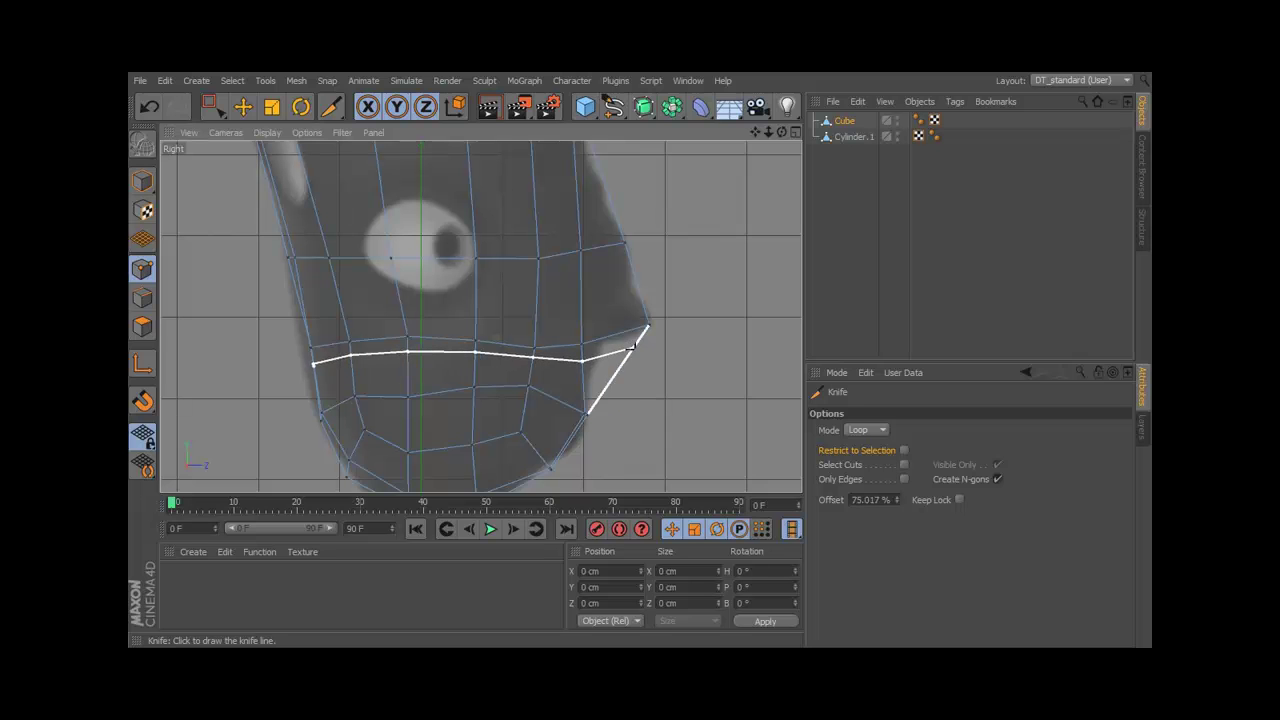
pyautogui.click(218, 112)
# Delete the front three polygons of the narrow strip under the nose to open the mouth.
pyautogui.click(142, 326)
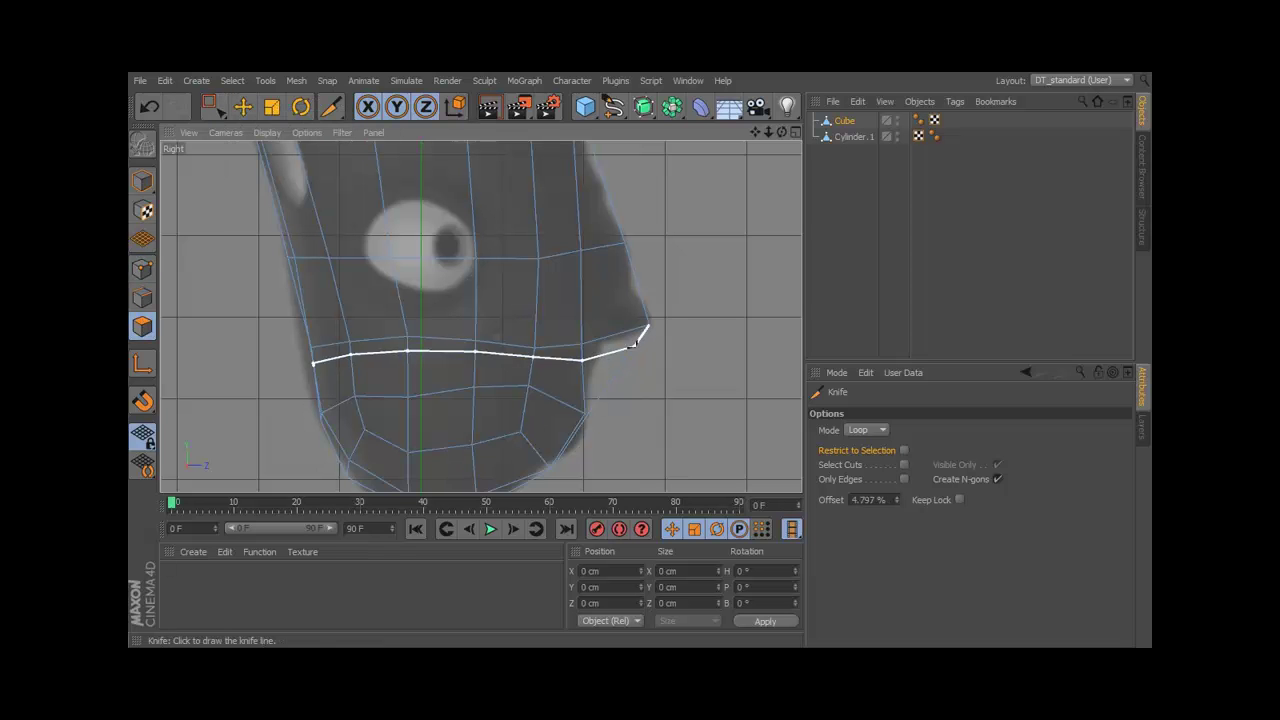
pyautogui.click(207, 106)
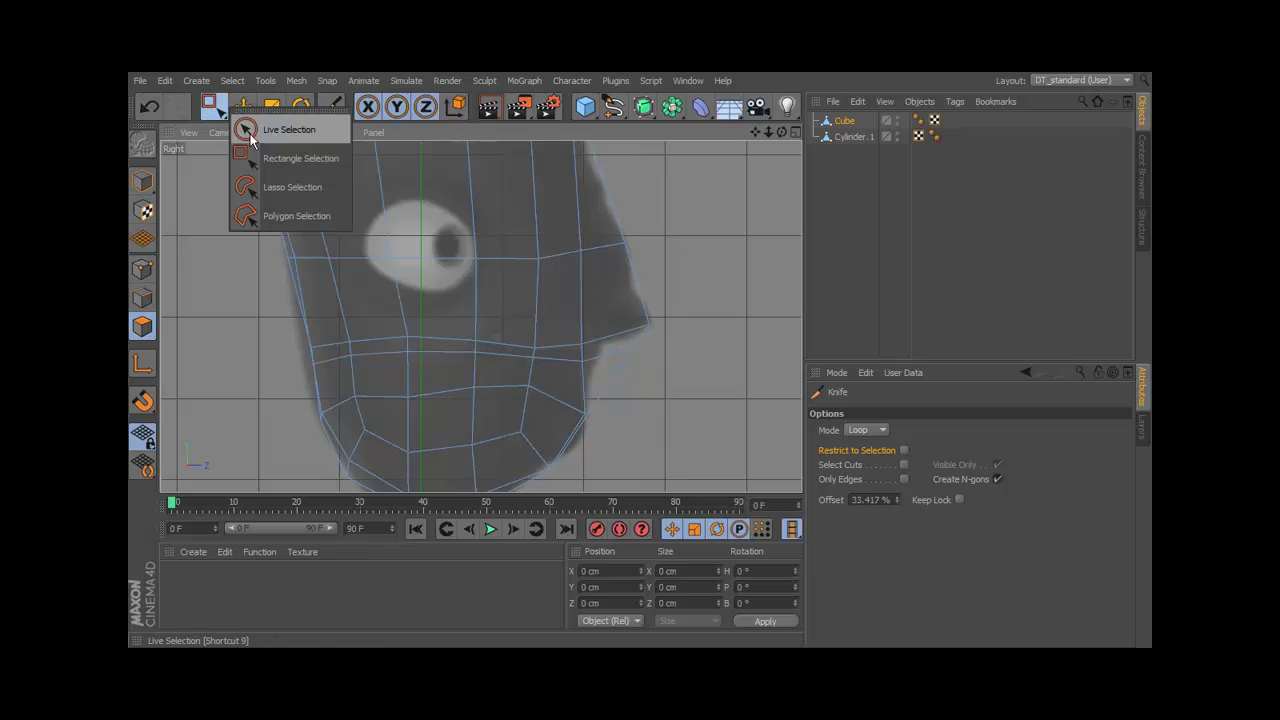
pyautogui.click(250, 131)
pyautogui.middleClick(701, 321)
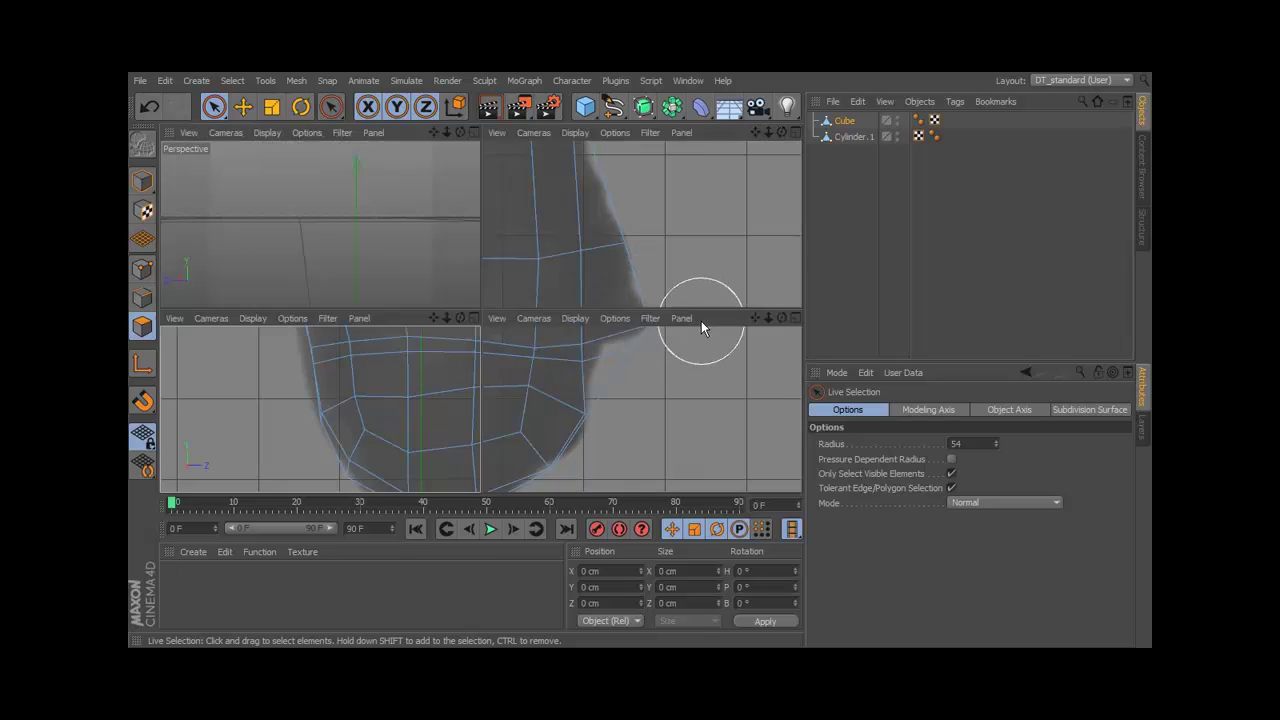
pyautogui.moveTo(389, 229); pyautogui.dragTo(363, 241, button='middle')
pyautogui.keyDown('alt'); pyautogui.moveTo(323, 241); pyautogui.dragTo(384, 251, button='right'); pyautogui.keyUp('alt')
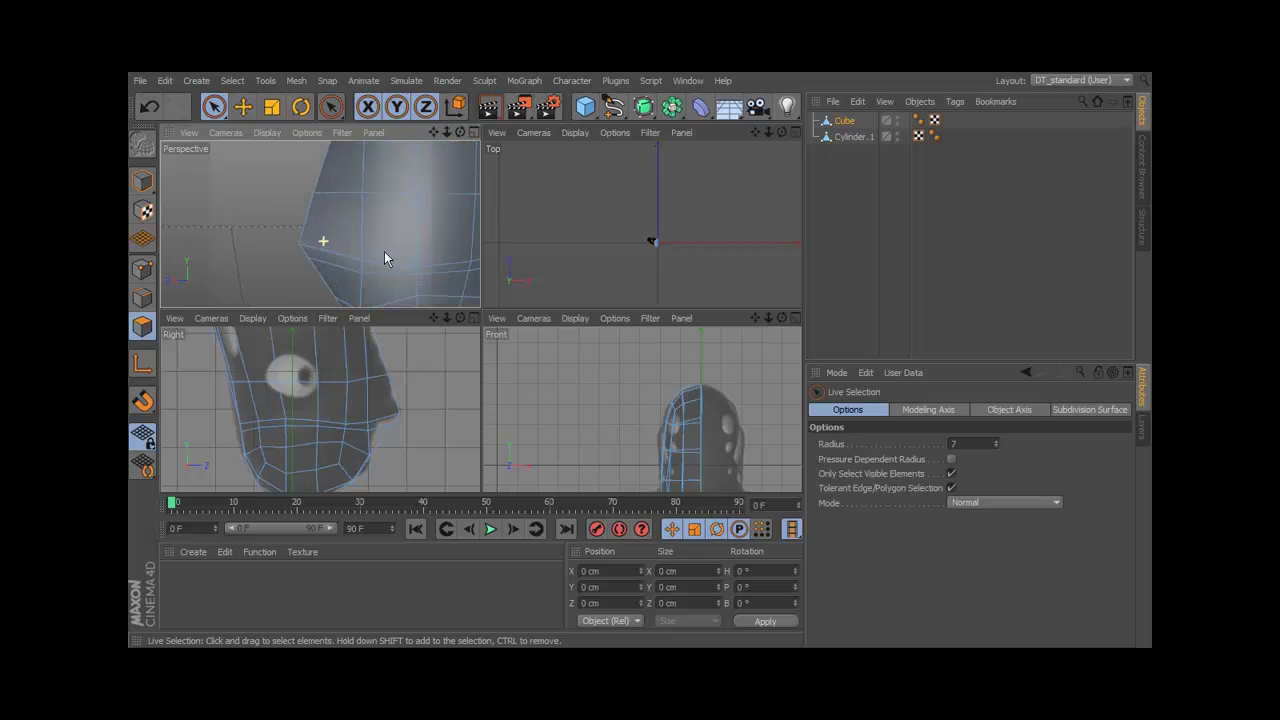
pyautogui.click(348, 263)
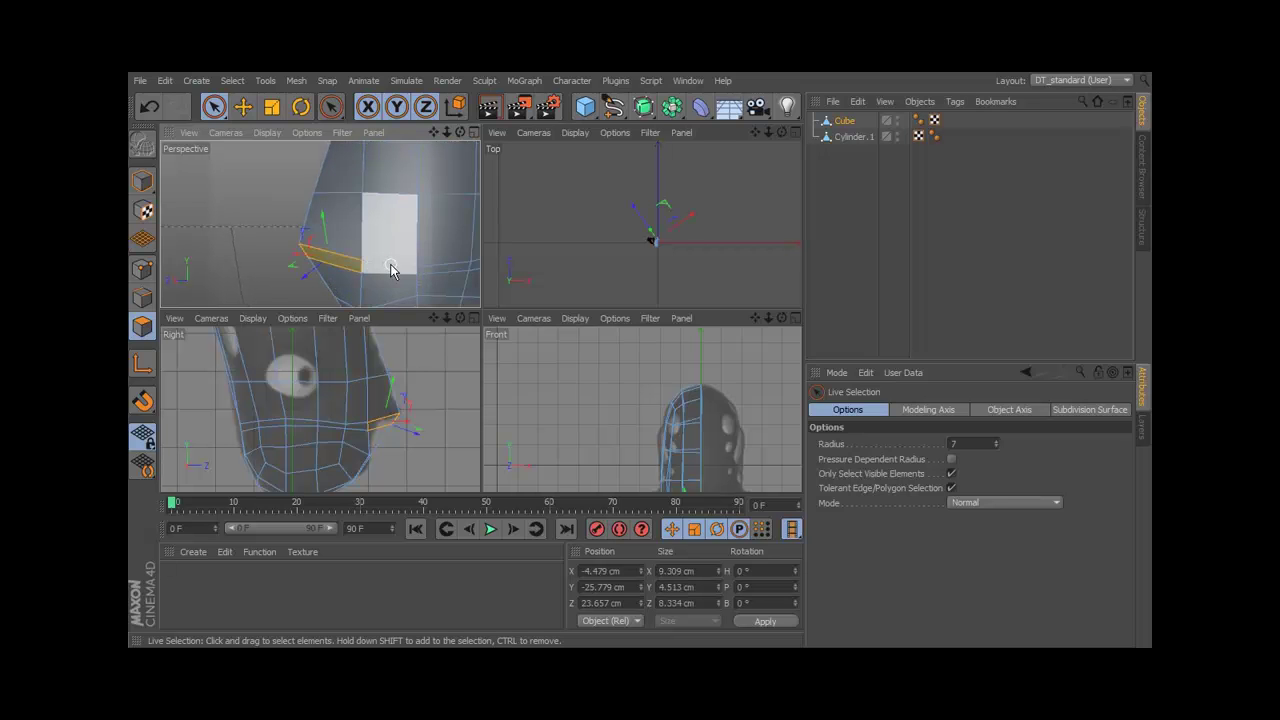
pyautogui.scroll(3, 388, 276)
pyautogui.keyDown('shift'); pyautogui.click(392, 279); pyautogui.keyUp('shift')
pyautogui.moveTo(420, 265)
pyautogui.keyDown('alt'); pyautogui.mouseDown()
pyautogui.moveTo(329, 229)
pyautogui.moveTo(429, 263)
pyautogui.mouseUp(); pyautogui.keyUp('alt')
pyautogui.keyDown('shift'); pyautogui.click(354, 432); pyautogui.keyUp('shift')
pyautogui.scroll(3, 352, 445)
pyautogui.scroll(-1, 354, 445)
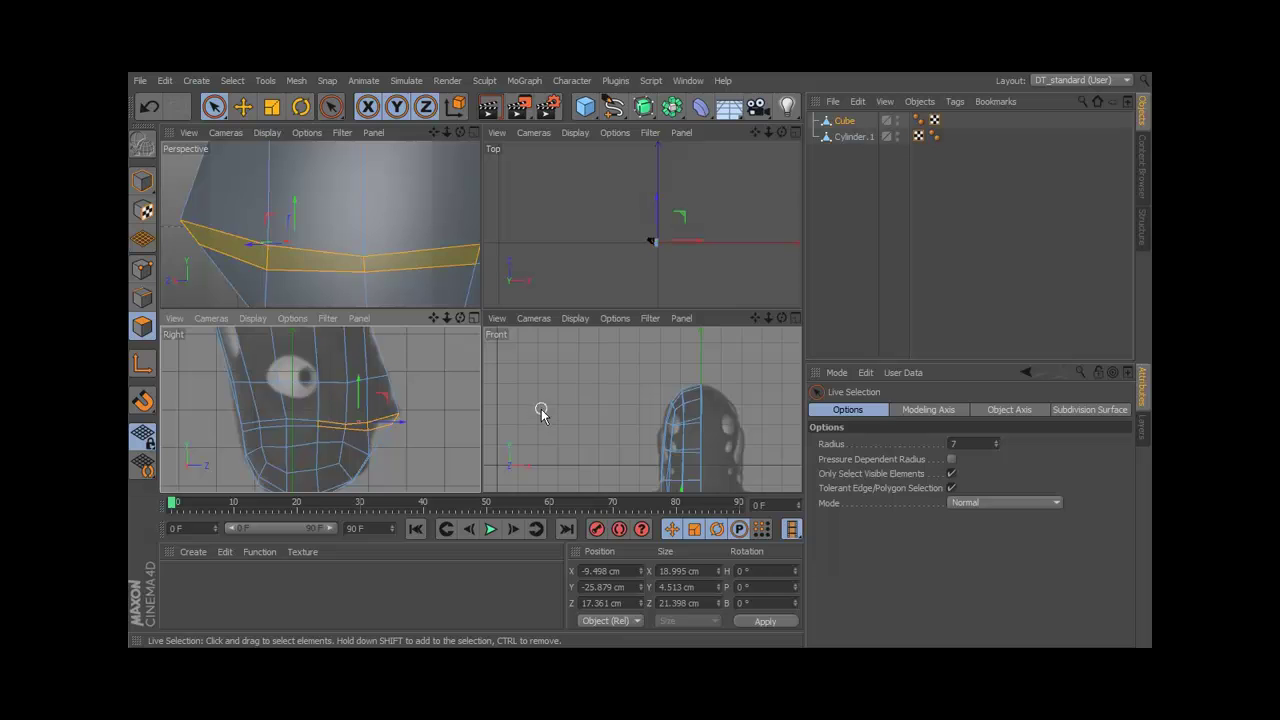
pyautogui.click(492, 409)
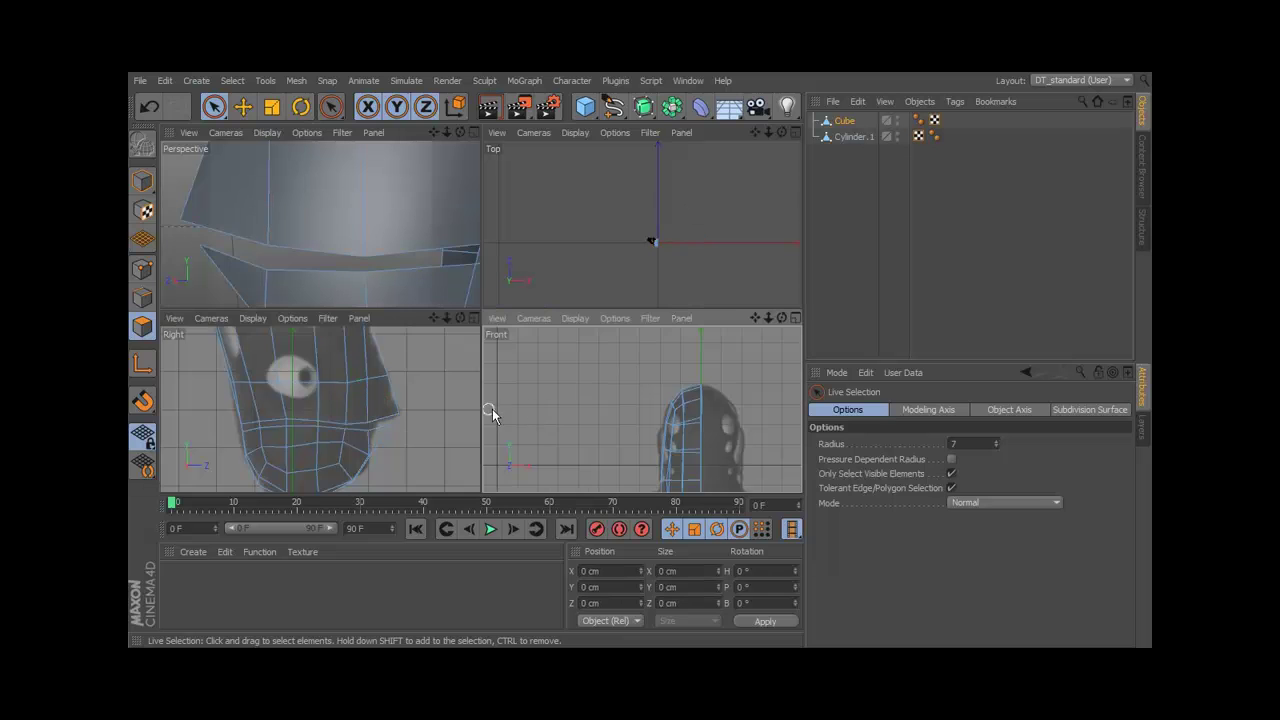
# Pull the lower lip's front points and the jaw points beneath them back onto the reference outline.
pyautogui.middleClick(443, 374)
pyautogui.scroll(3, 641, 333)
pyautogui.click(142, 269)
pyautogui.click(230, 107)
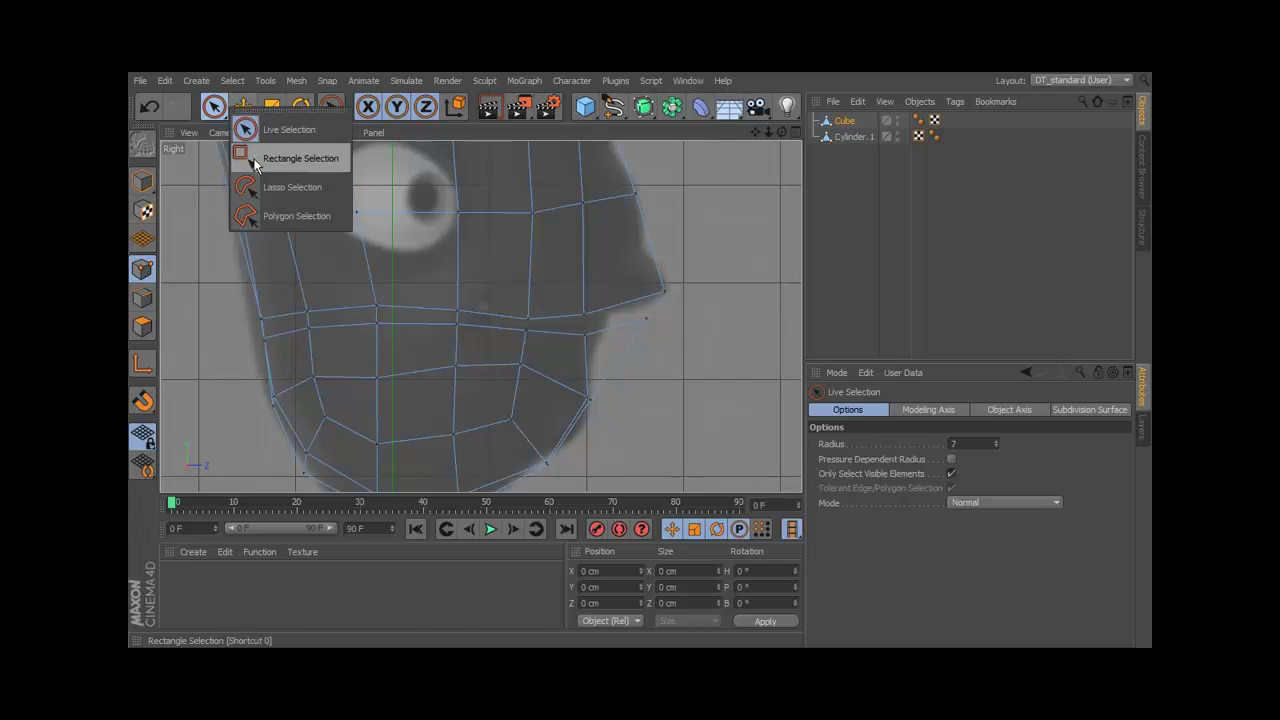
pyautogui.click(296, 158)
pyautogui.moveTo(531, 324); pyautogui.dragTo(608, 334)
pyautogui.click(599, 348)
pyautogui.click(581, 406)
pyautogui.moveTo(587, 398); pyautogui.dragTo(551, 328)
pyautogui.moveTo(628, 423)
pyautogui.mouseDown()
pyautogui.moveTo(574, 384)
pyautogui.moveTo(635, 404)
pyautogui.mouseUp()
pyautogui.moveTo(668, 306); pyautogui.dragTo(594, 303)
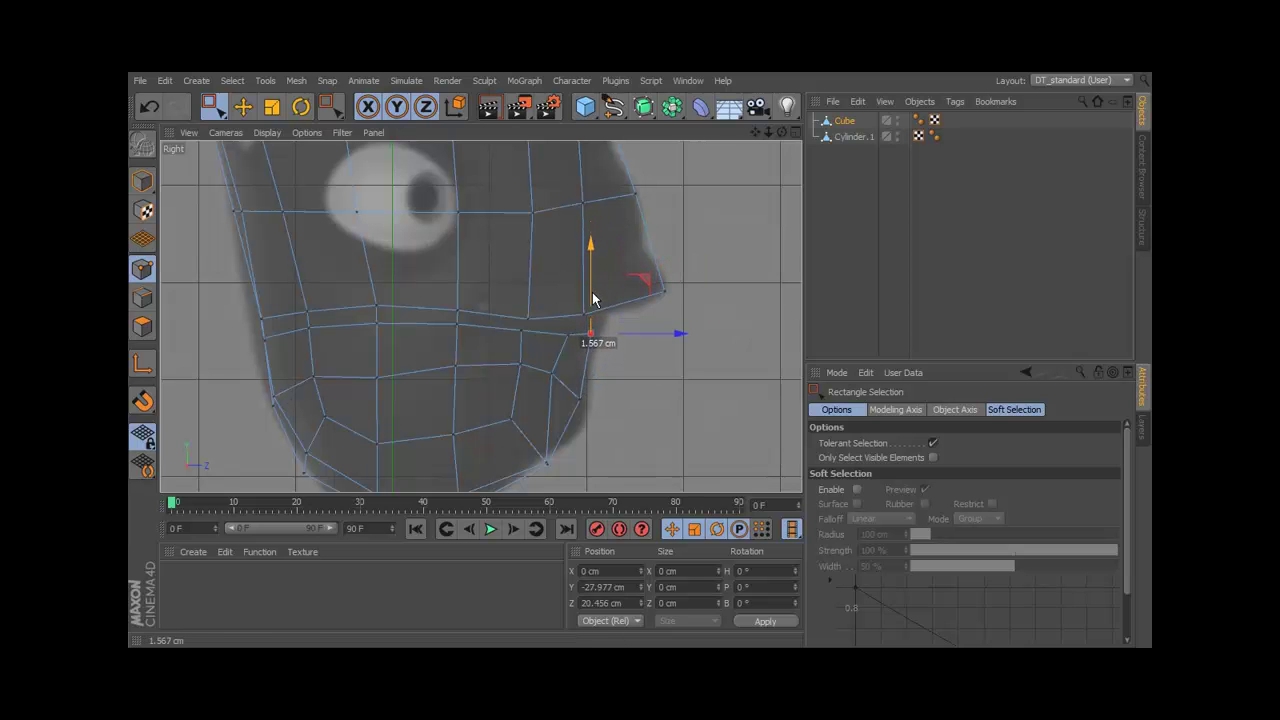
# Shift the lower lip's second point backward and raise the front points of the row beneath it.
pyautogui.click(555, 335)
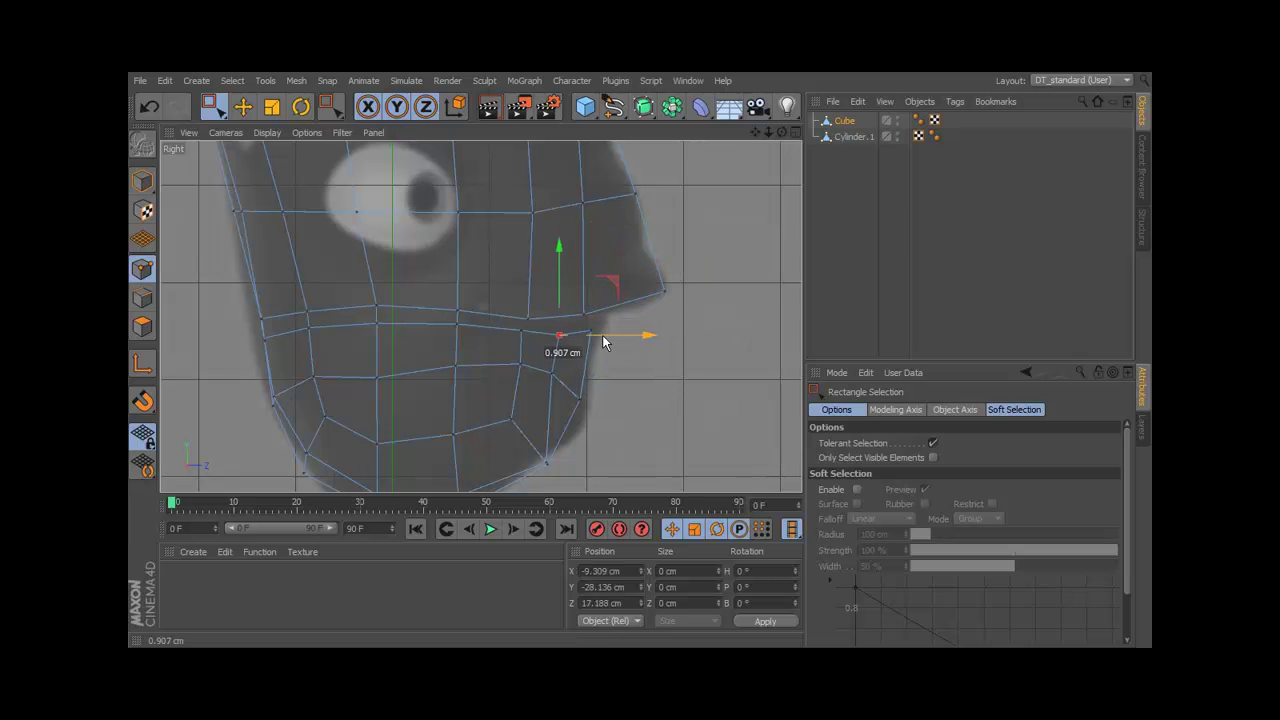
pyautogui.moveTo(577, 409); pyautogui.dragTo(576, 410)
pyautogui.moveTo(580, 356); pyautogui.dragTo(580, 335)
# Reposition the front chin points, including the inner one, to round the lower jaw along the reference.
pyautogui.click(544, 460)
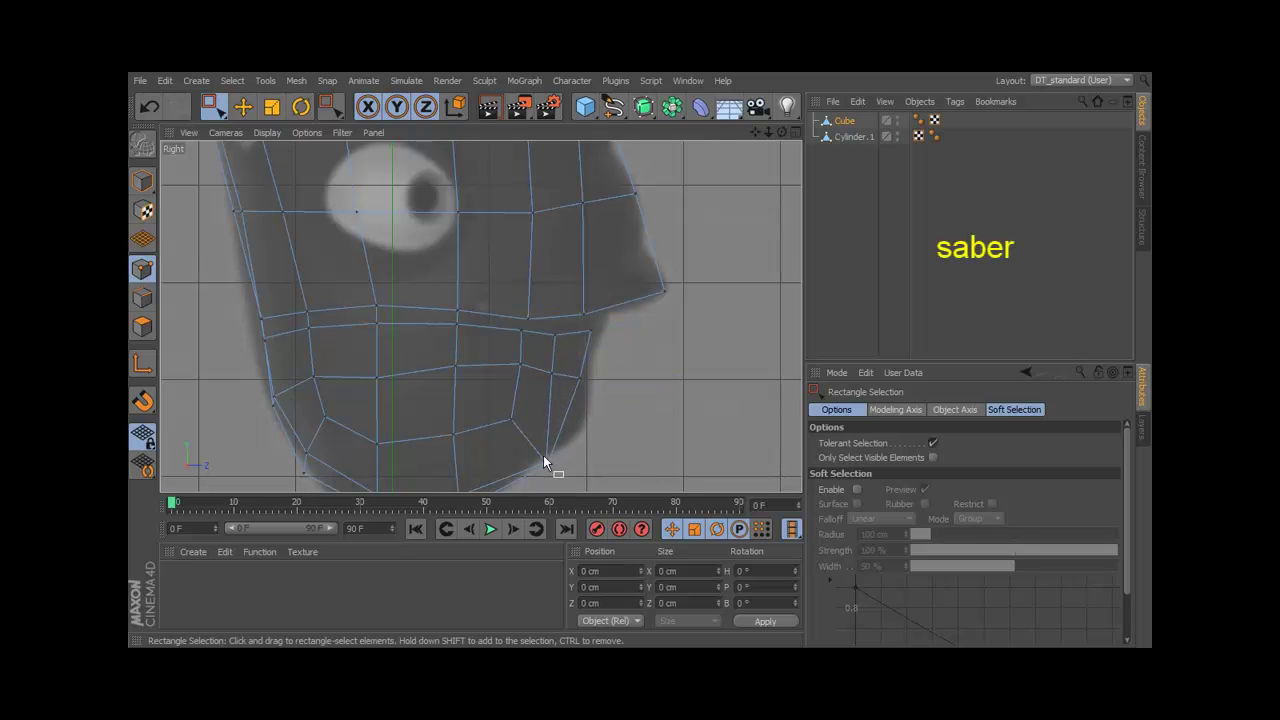
pyautogui.click(544, 459)
pyautogui.moveTo(548, 438); pyautogui.dragTo(551, 423)
pyautogui.moveTo(213, 107); pyautogui.dragTo(247, 140)
pyautogui.scroll(4, 611, 429)
pyautogui.click(562, 424)
pyautogui.click(562, 428)
pyautogui.moveTo(646, 429); pyautogui.dragTo(628, 429)
pyautogui.moveTo(542, 370); pyautogui.dragTo(543, 350)
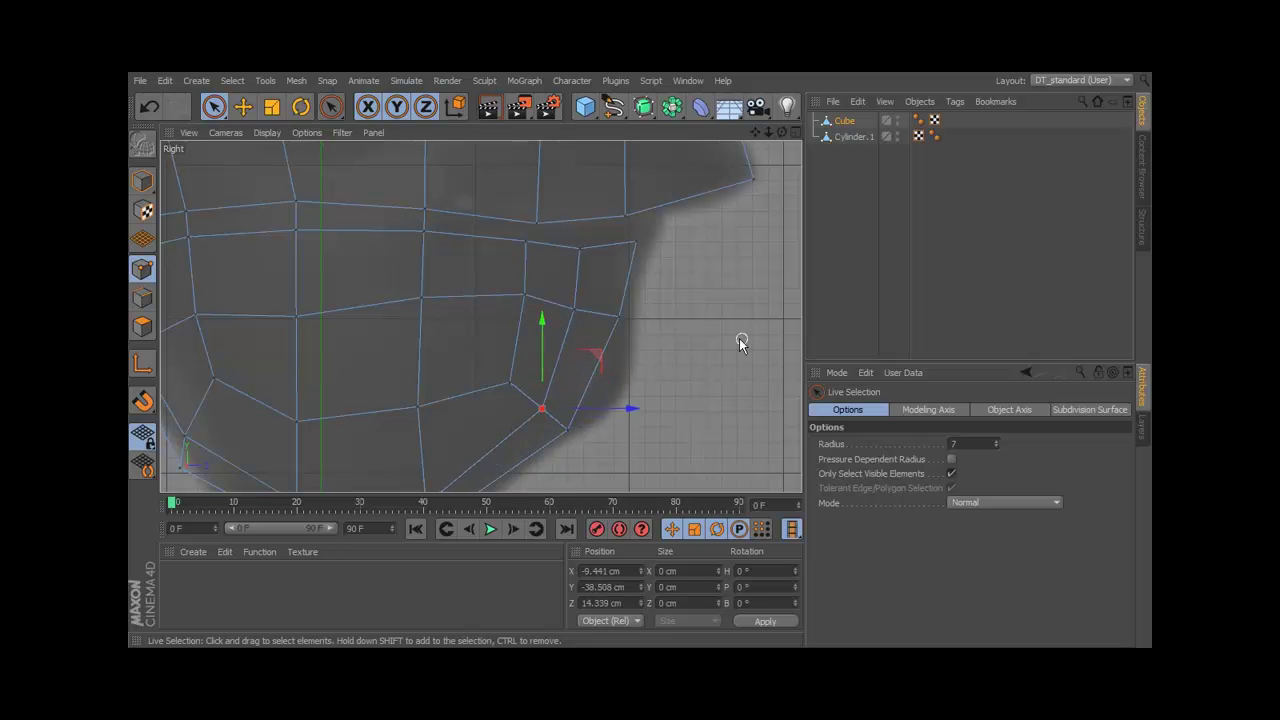
# Move the upper point of the mouth corner slightly forward.
pyautogui.scroll(-5, 577, 343)
pyautogui.scroll(3, 614, 393)
pyautogui.click(614, 313)
pyautogui.click(628, 289)
pyautogui.click(627, 309)
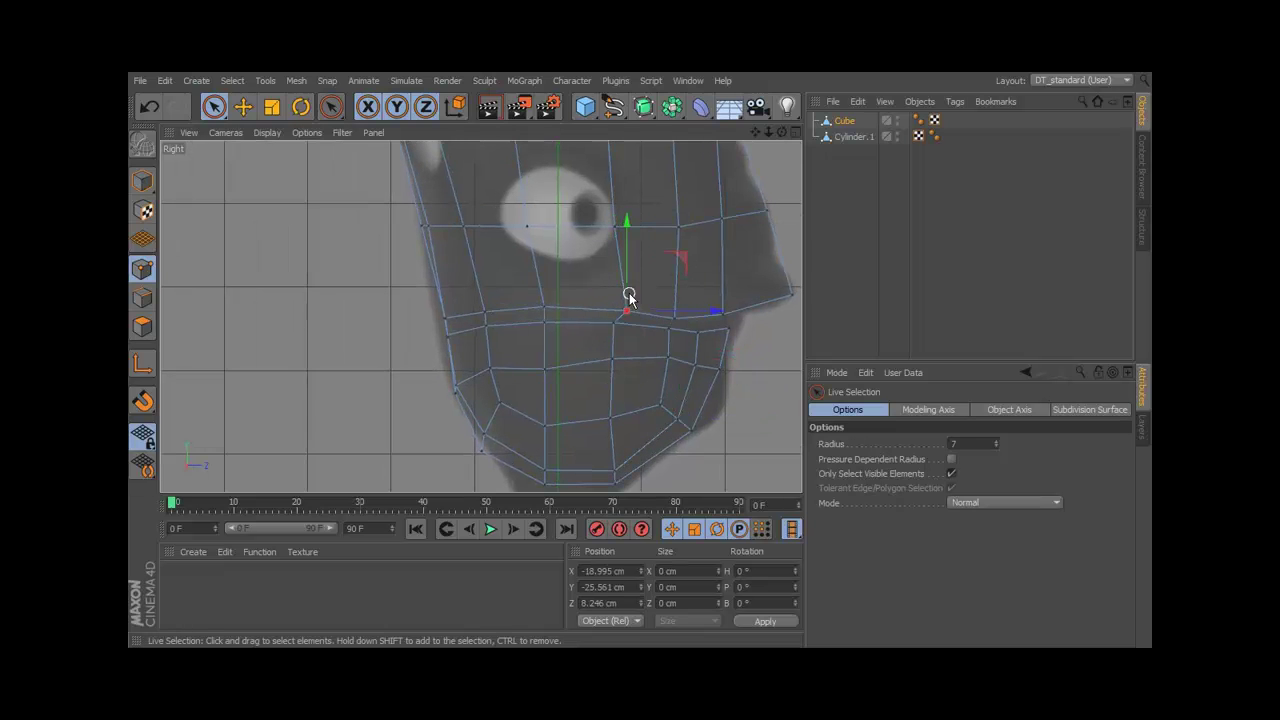
pyautogui.moveTo(627, 276); pyautogui.dragTo(628, 279)
# Shift the two frontmost points at eye level forward to match the nose bridge.
pyautogui.keyDown('alt'); pyautogui.moveTo(746, 262); pyautogui.dragTo(659, 331, button='middle'); pyautogui.keyUp('alt')
pyautogui.moveTo(683, 280); pyautogui.dragTo(637, 287)
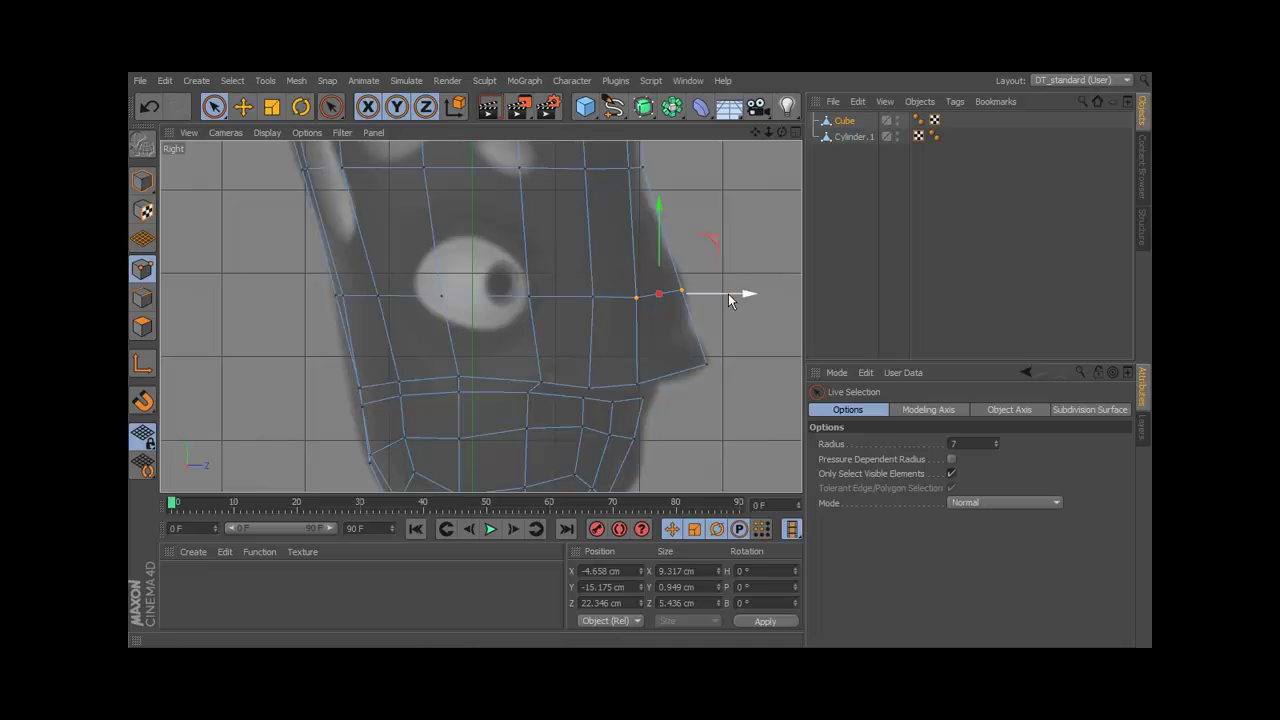
pyautogui.click(745, 357)
# Examine the mouth opening and the nose profile in the Perspective and Right views.
pyautogui.scroll(-1, 740, 404)
pyautogui.keyDown('alt'); pyautogui.moveTo(703, 396); pyautogui.dragTo(689, 351, button='middle'); pyautogui.keyUp('alt')
pyautogui.middleClick(490, 323)
pyautogui.middleClick(437, 259)
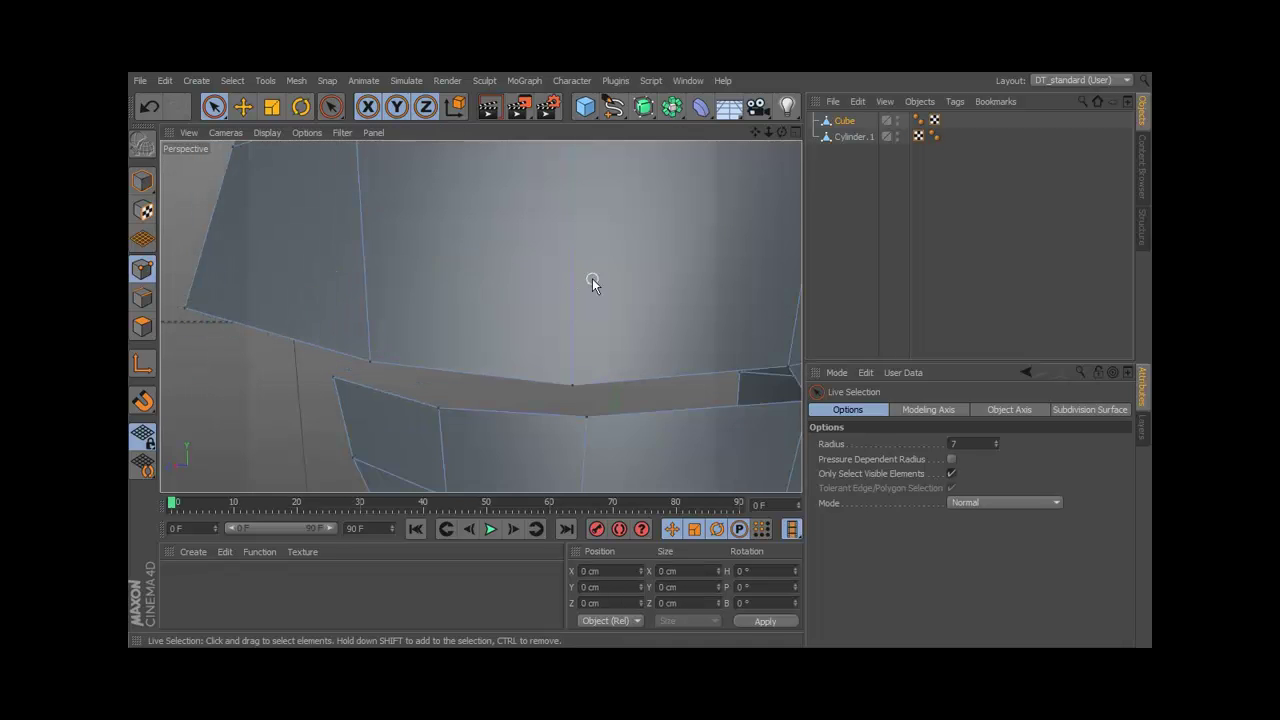
pyautogui.scroll(-3, 591, 280)
pyautogui.keyDown('alt'); pyautogui.moveTo(583, 300); pyautogui.dragTo(646, 388); pyautogui.keyUp('alt')
pyautogui.middleClick(646, 386)
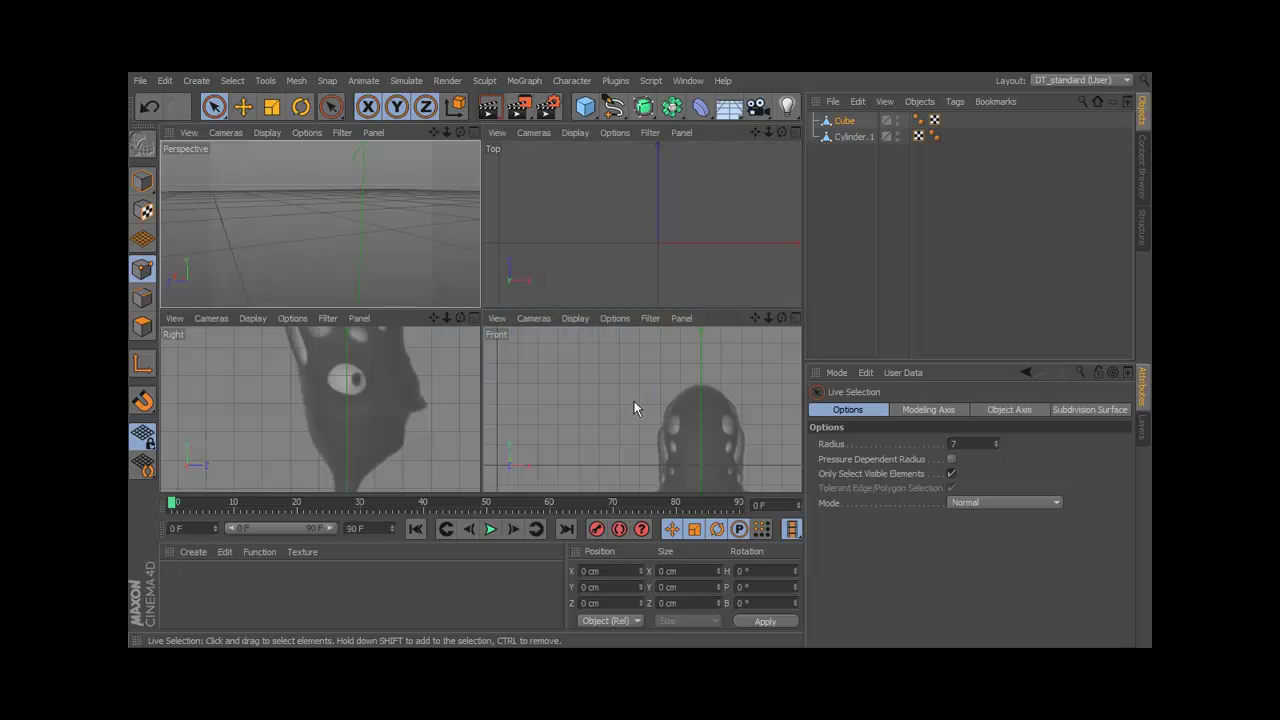
pyautogui.middleClick(400, 382)
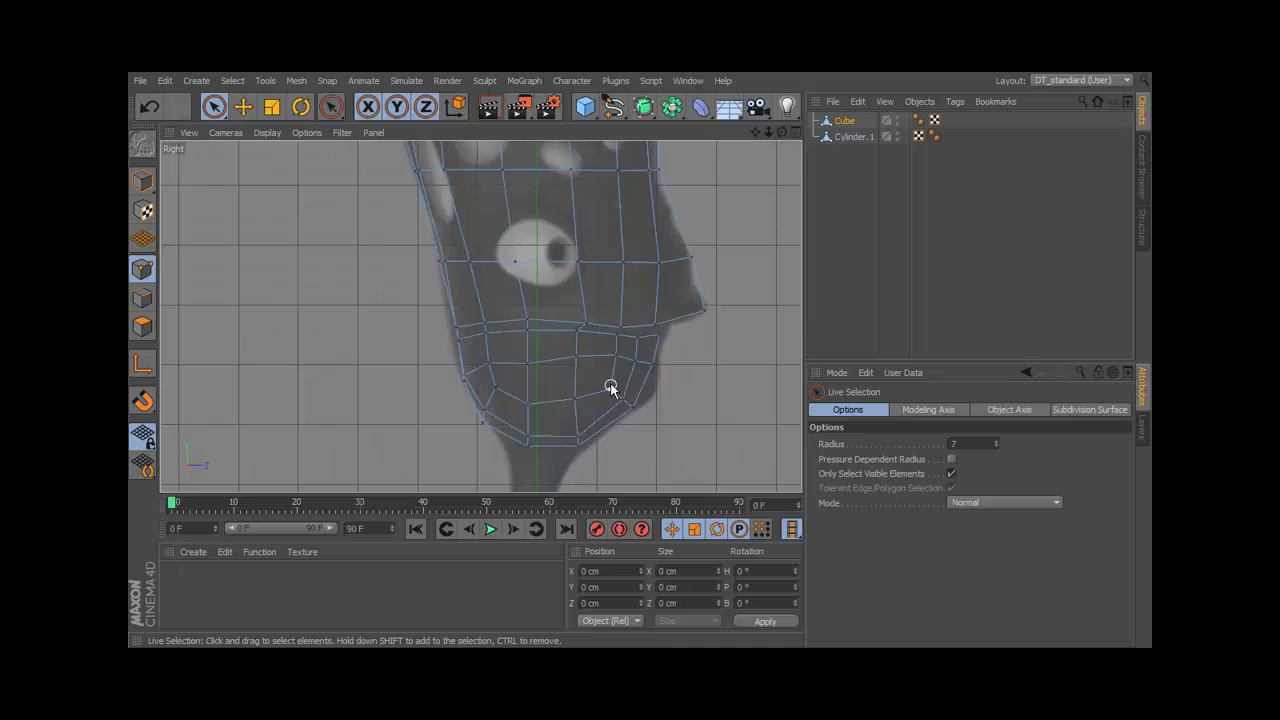
pyautogui.keyDown('alt'); pyautogui.moveTo(608, 386); pyautogui.dragTo(604, 408); pyautogui.keyUp('alt')
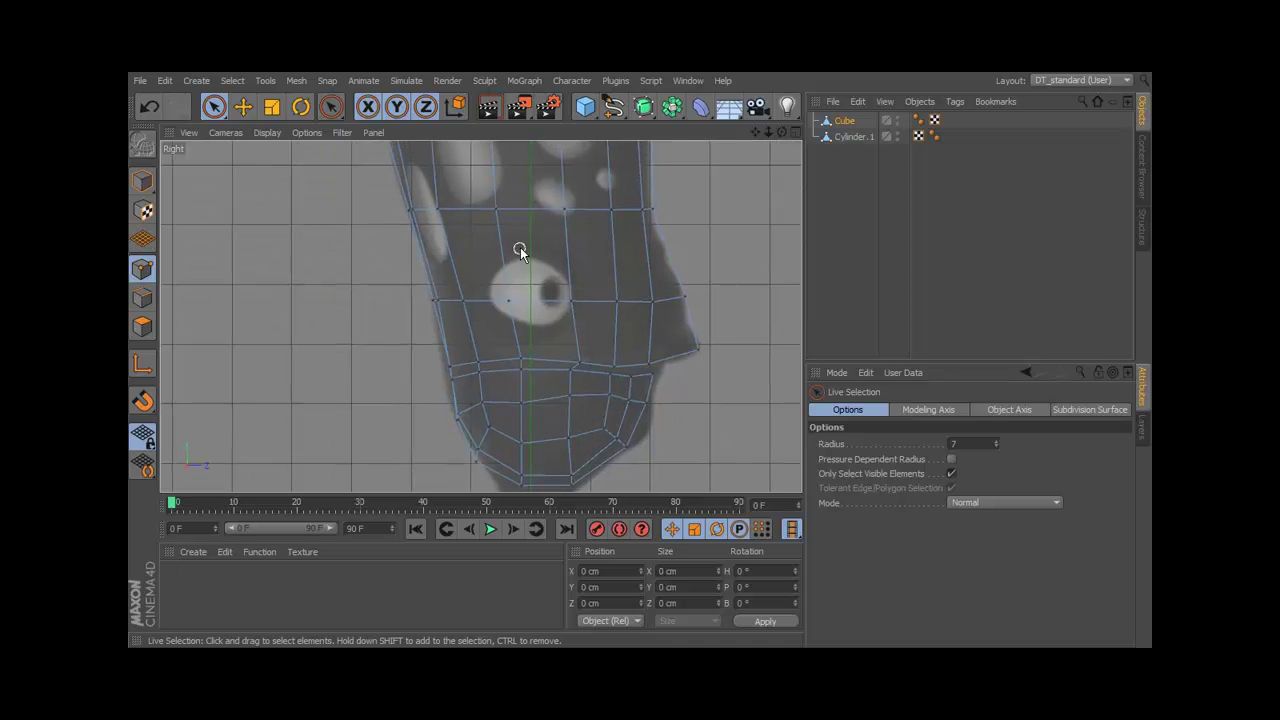
# Set Loop Selection to stop at boundary edges without selecting boundary loops, and select the head's horizontal edge loop at eye level.
pyautogui.scroll(1, 563, 294)
pyautogui.scroll(2, 574, 337)
pyautogui.scroll(1, 614, 356)
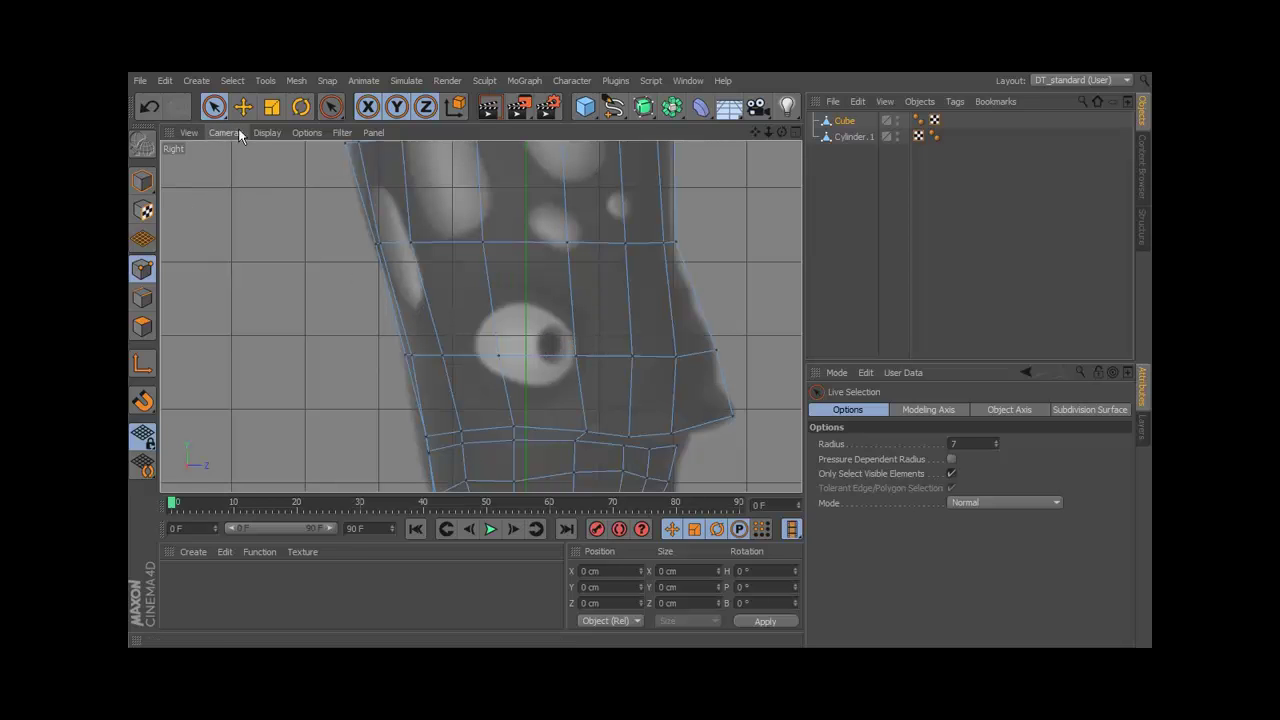
pyautogui.press('Return')
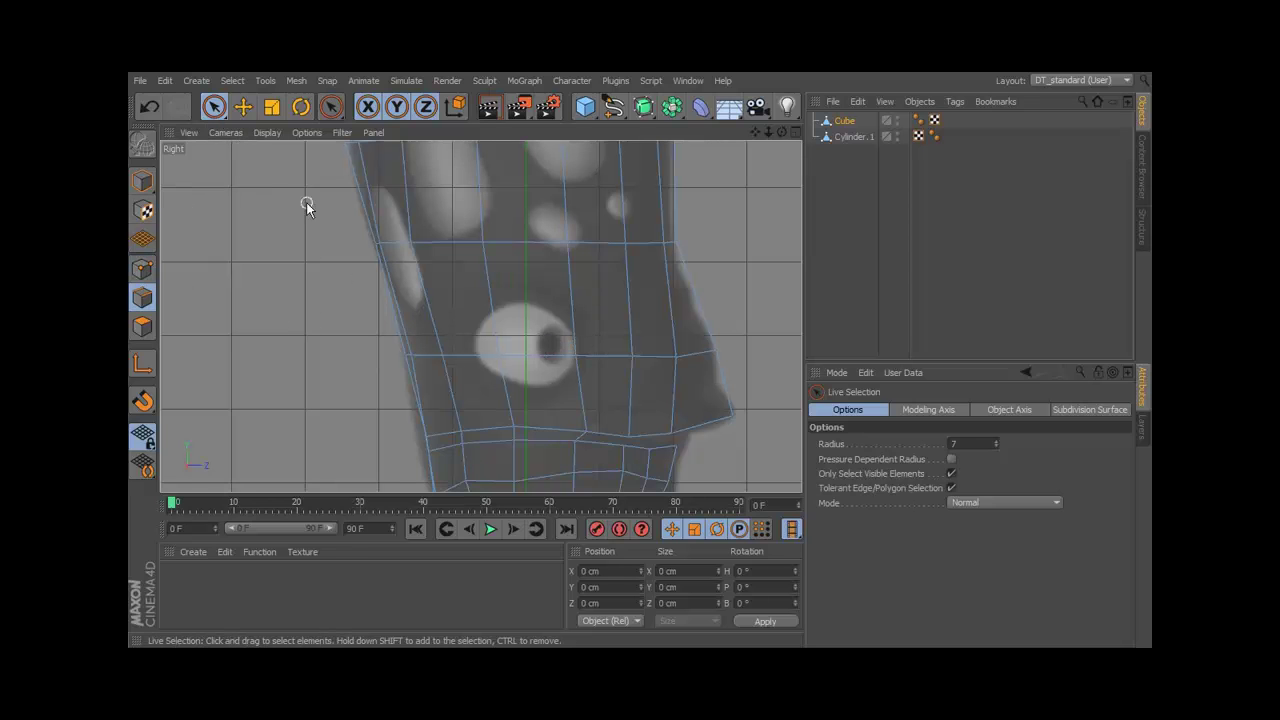
pyautogui.click(230, 80)
pyautogui.click(258, 185)
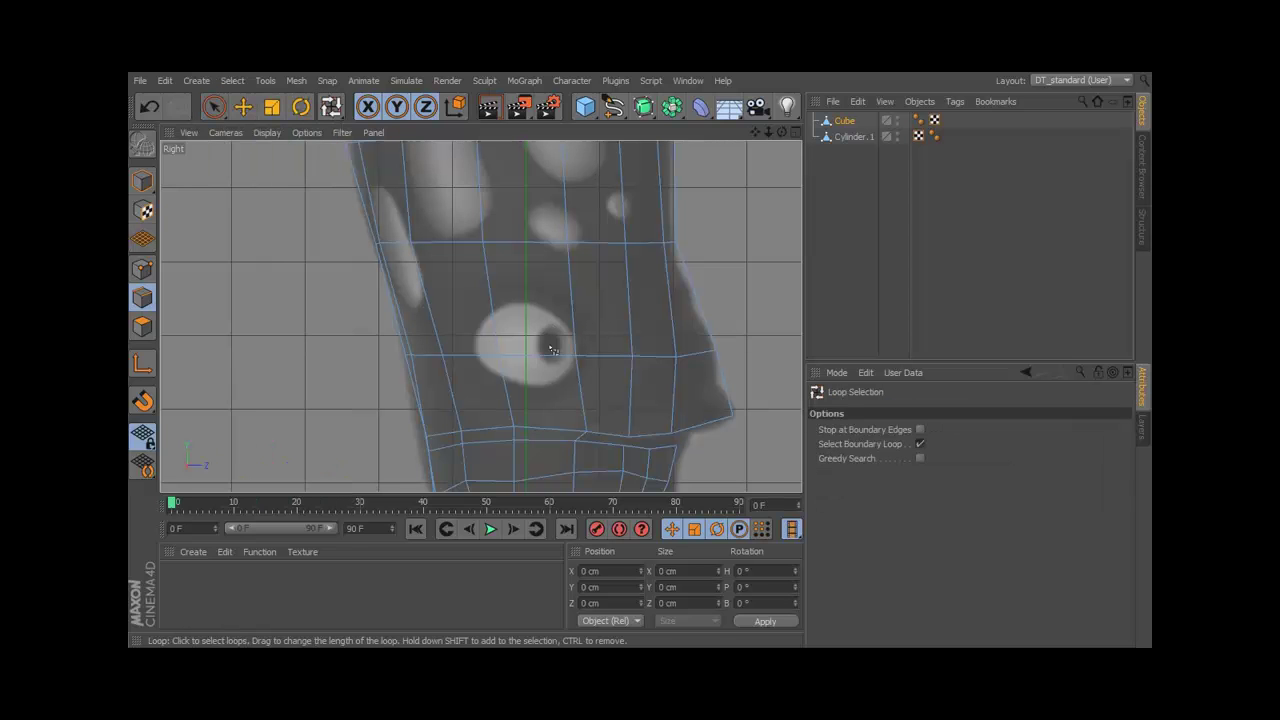
pyautogui.click(920, 444)
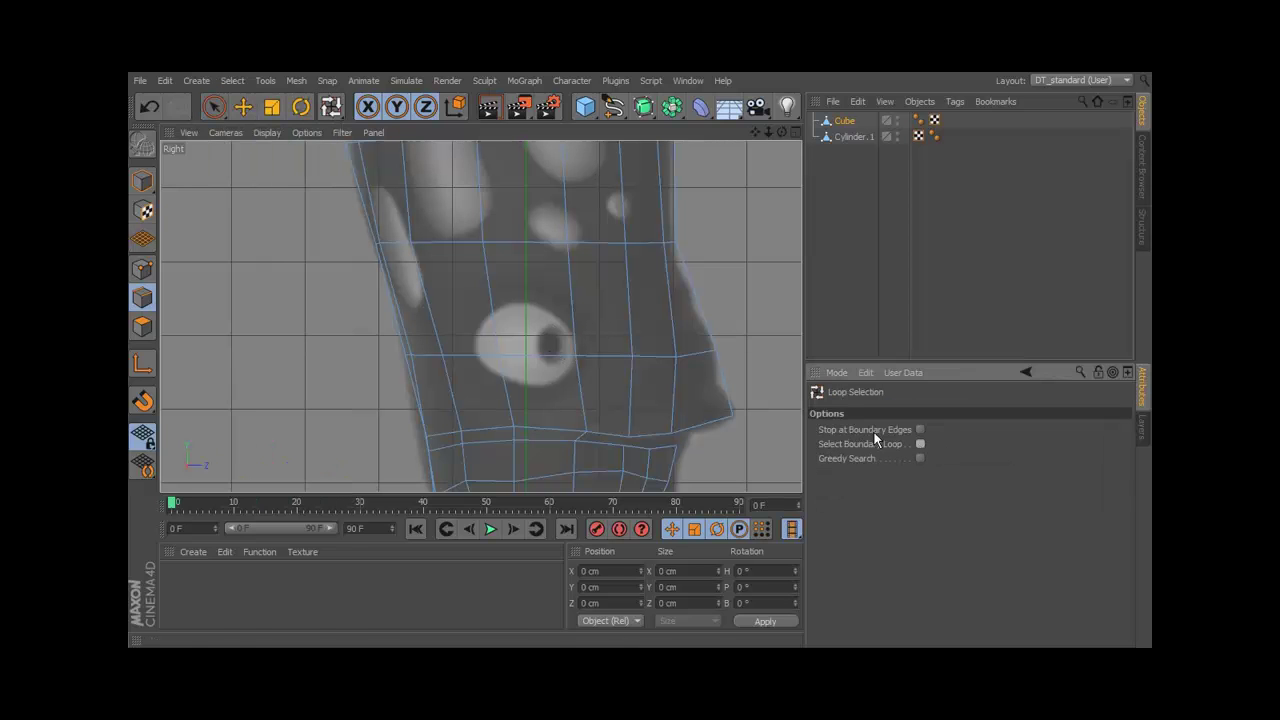
pyautogui.click(608, 356)
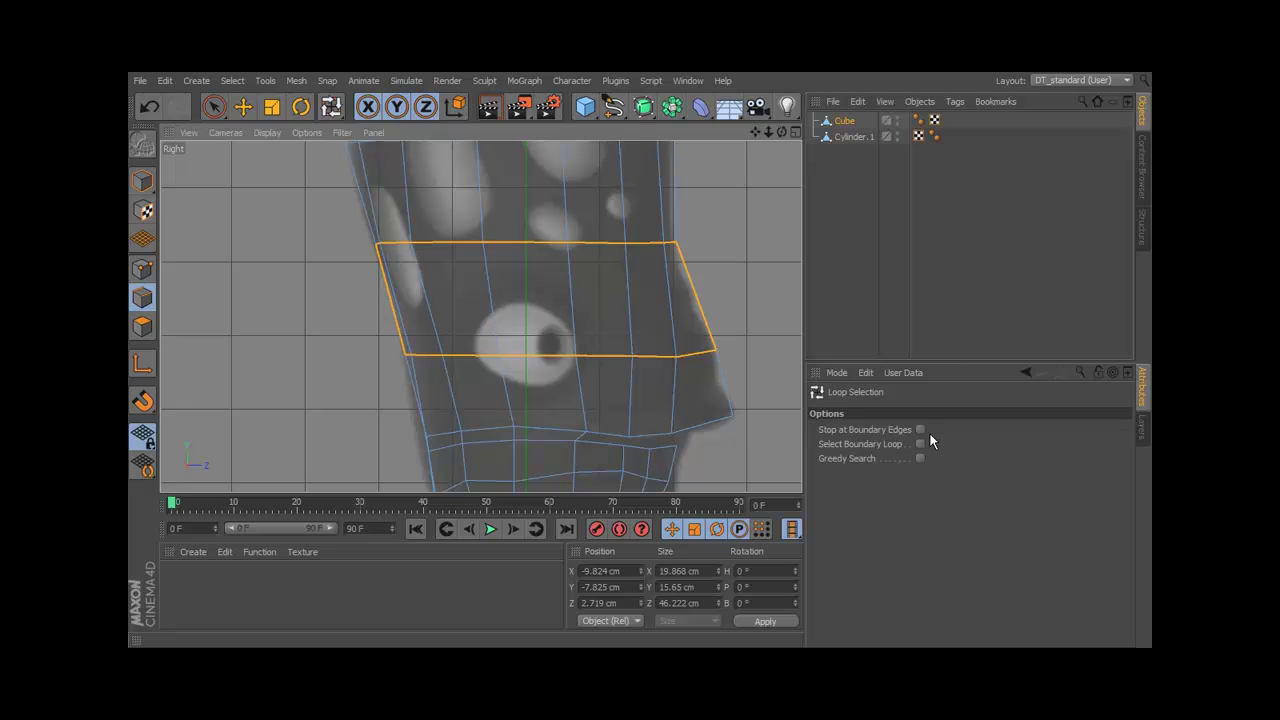
pyautogui.click(920, 429)
pyautogui.click(650, 357)
# Bevel the selected eye-level edge loop into two loops, one across the eye's upper part and one along its lower edge.
pyautogui.keyDown('alt'); pyautogui.moveTo(632, 391); pyautogui.dragTo(596, 391, button='middle'); pyautogui.keyUp('alt')
pyautogui.rightClick(710, 208)
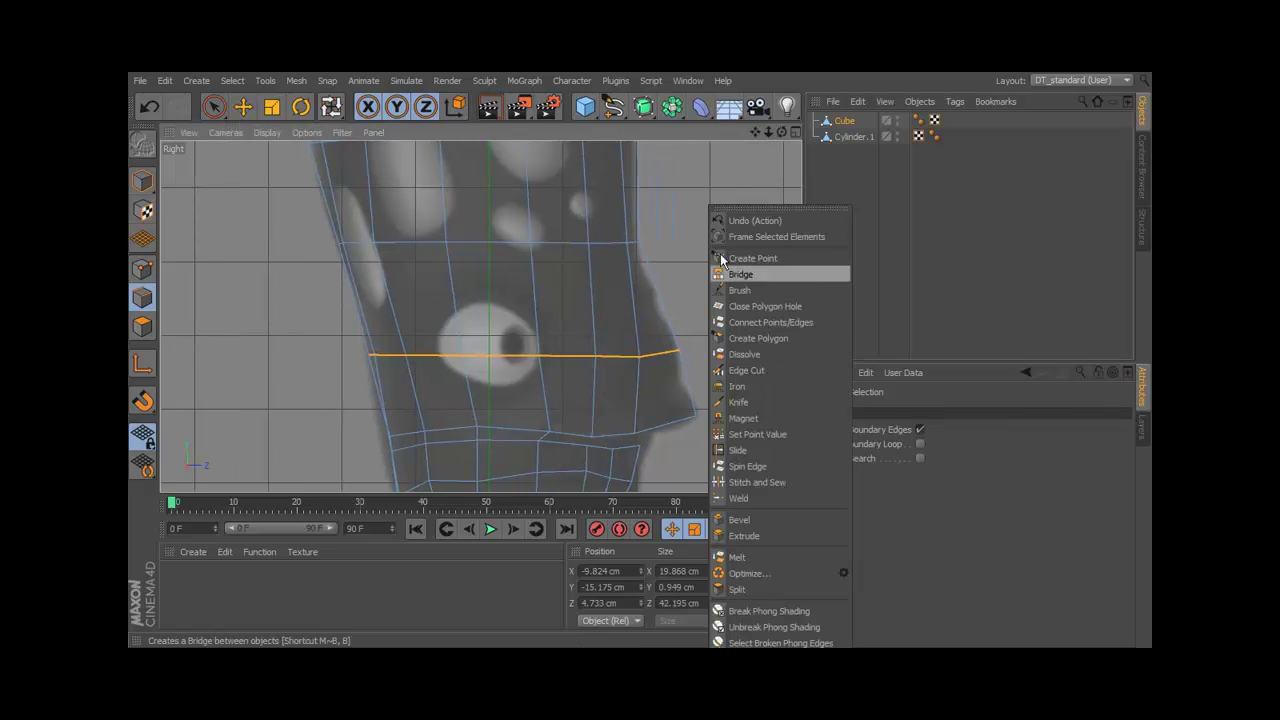
pyautogui.click(770, 519)
pyautogui.moveTo(686, 360); pyautogui.dragTo(663, 320)
pyautogui.keyDown('alt'); pyautogui.moveTo(663, 320); pyautogui.dragTo(629, 316, button='middle'); pyautogui.keyUp('alt')
pyautogui.click(213, 108)
pyautogui.click(237, 275)
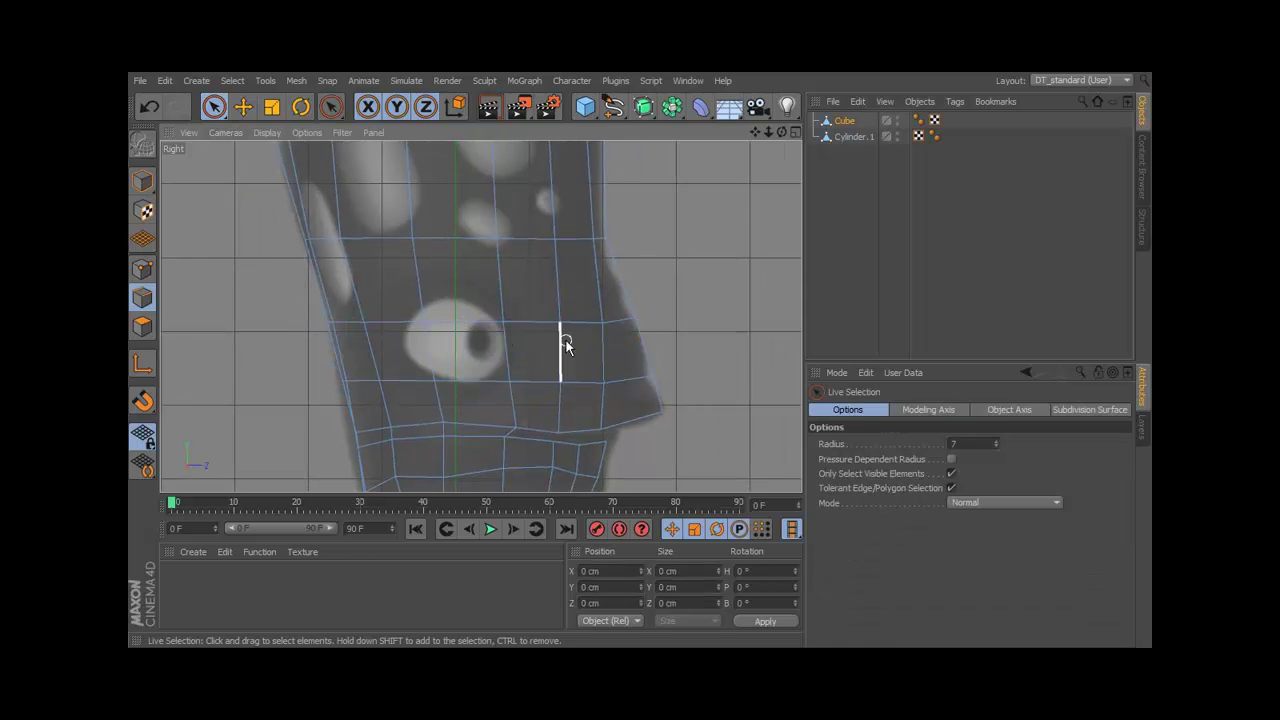
# Cut a horizontal edge loop around the head just above the eye with the Knife in Loop mode.
pyautogui.scroll(2, 566, 342)
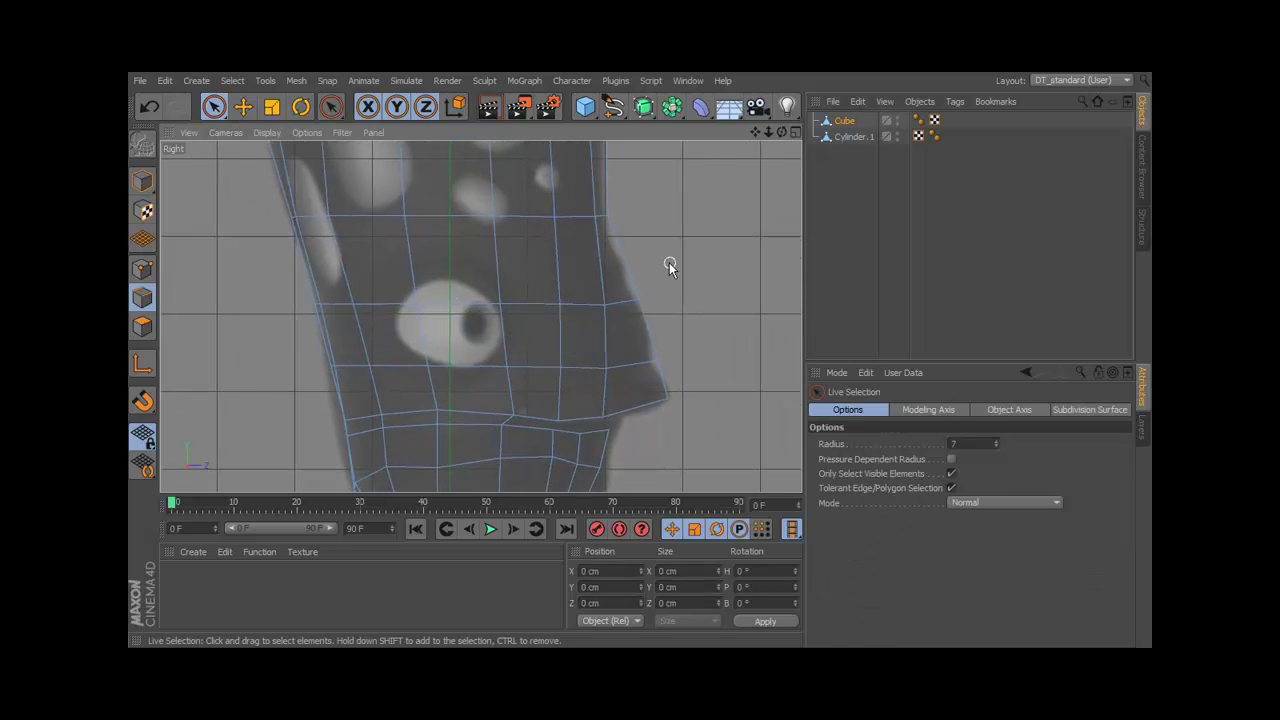
pyautogui.rightClick(695, 227)
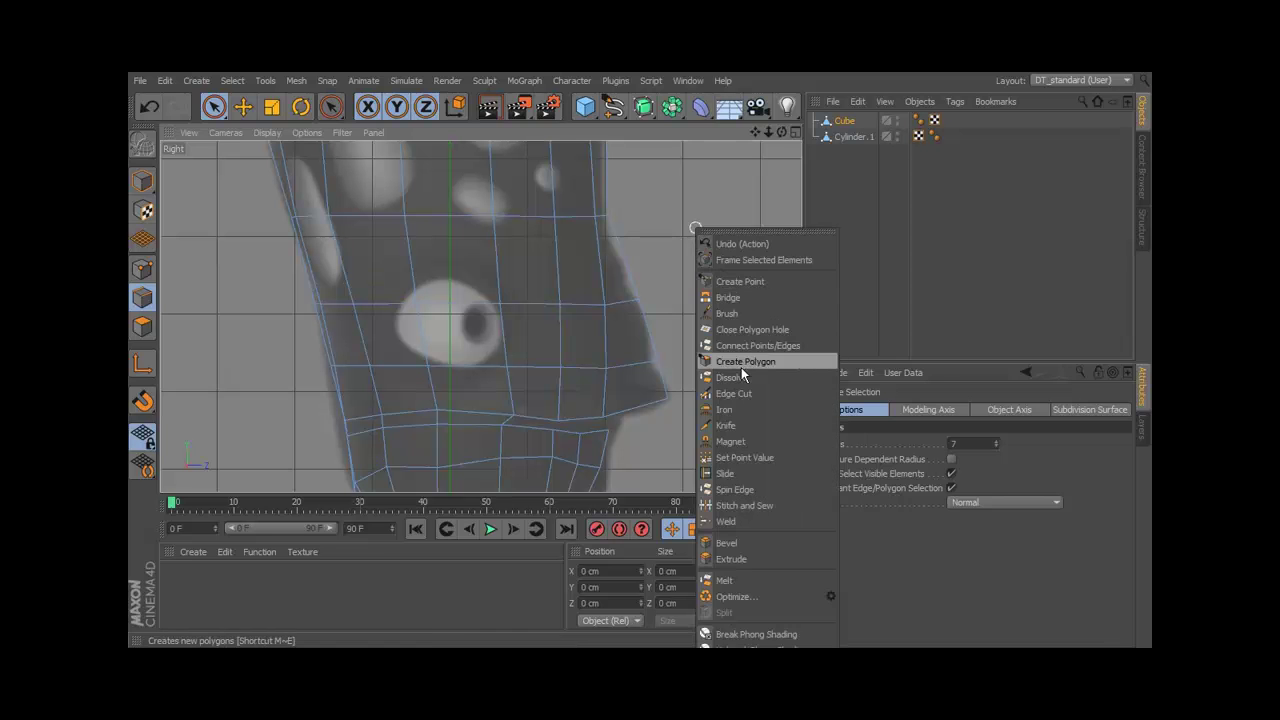
pyautogui.click(752, 426)
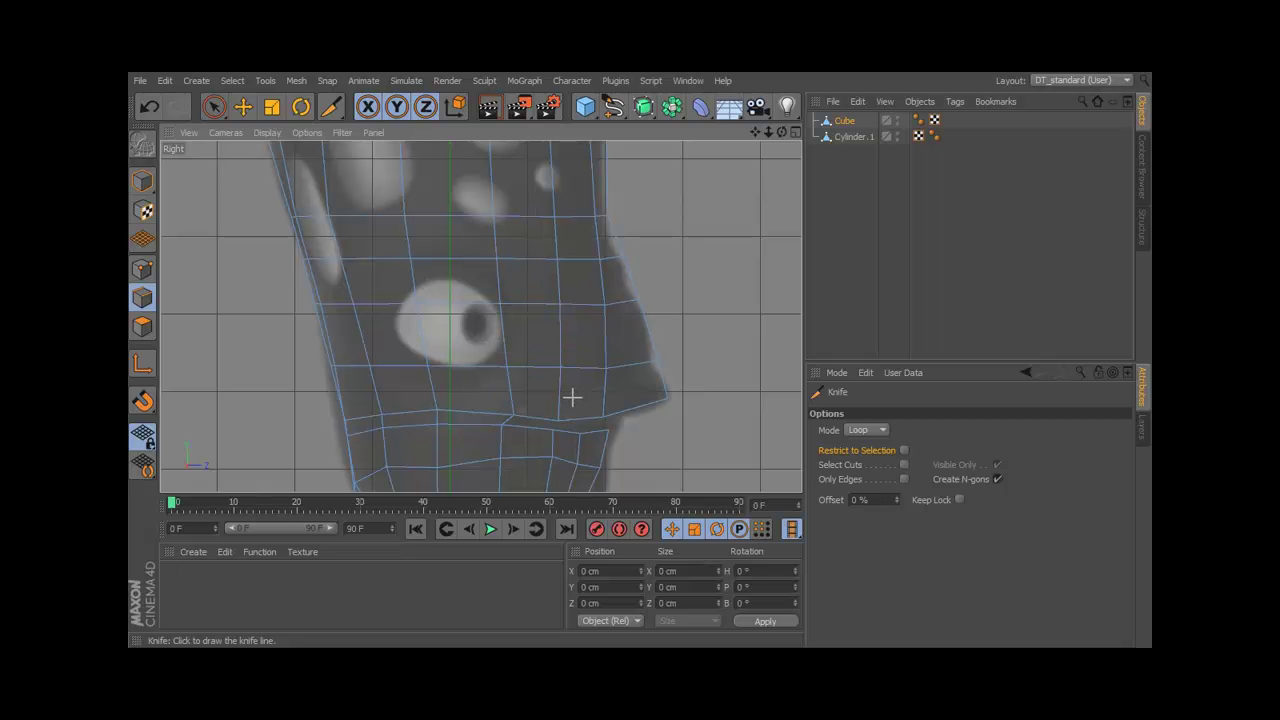
# Lower the two points beneath the eye so the mesh clears the eye's lower edge in the reference.
pyautogui.moveTo(210, 113); pyautogui.dragTo(147, 273)
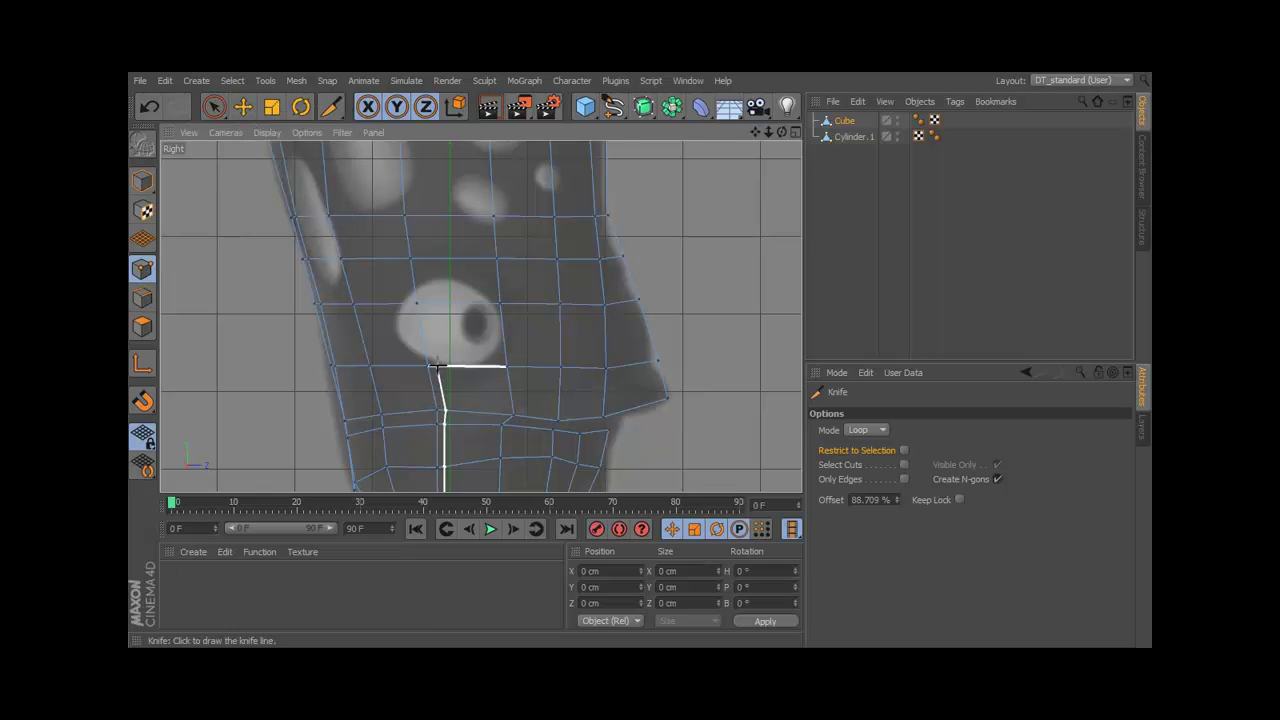
pyautogui.click(213, 107)
pyautogui.click(424, 364)
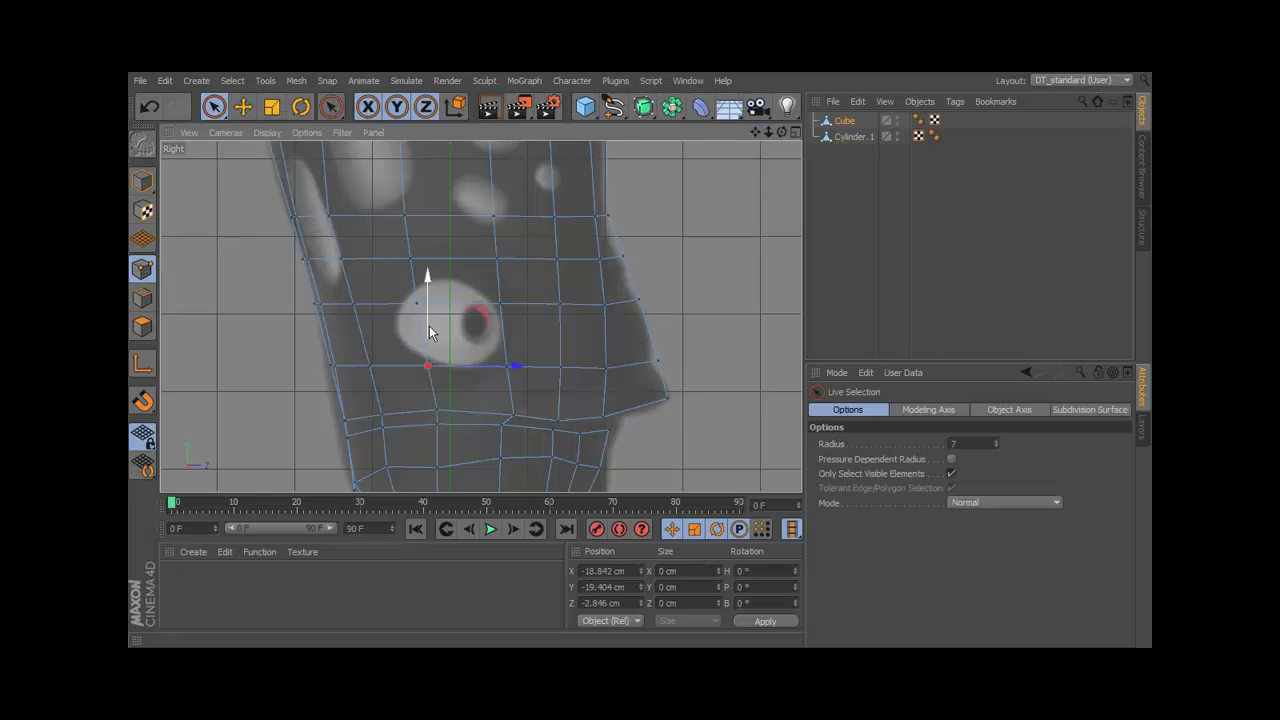
pyautogui.moveTo(428, 306); pyautogui.dragTo(429, 325)
pyautogui.click(506, 365)
pyautogui.moveTo(507, 337); pyautogui.dragTo(509, 353)
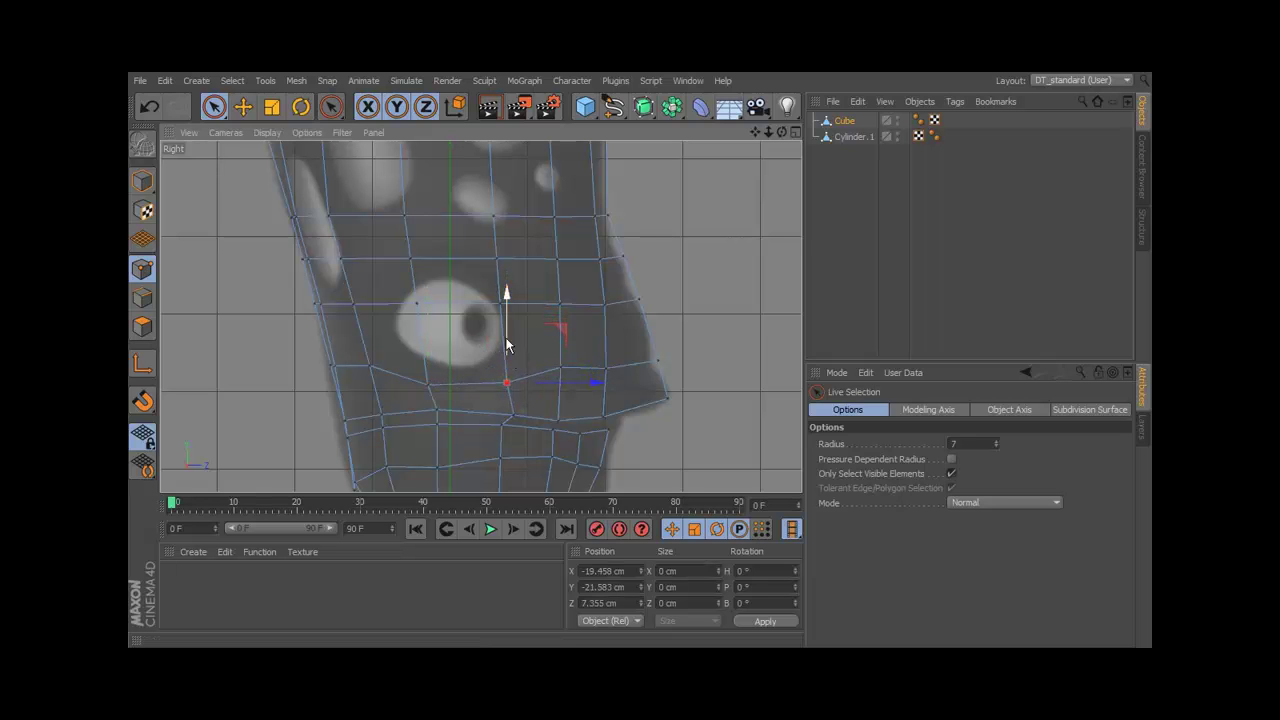
# Lower the eye's centre and front points to mid-eye height and shift them slightly forward.
pyautogui.keyDown('shift'); pyautogui.click(418, 304); pyautogui.keyUp('shift')
pyautogui.moveTo(455, 264); pyautogui.dragTo(462, 293)
pyautogui.click(676, 309)
pyautogui.click(499, 332)
pyautogui.moveTo(566, 328); pyautogui.dragTo(578, 330)
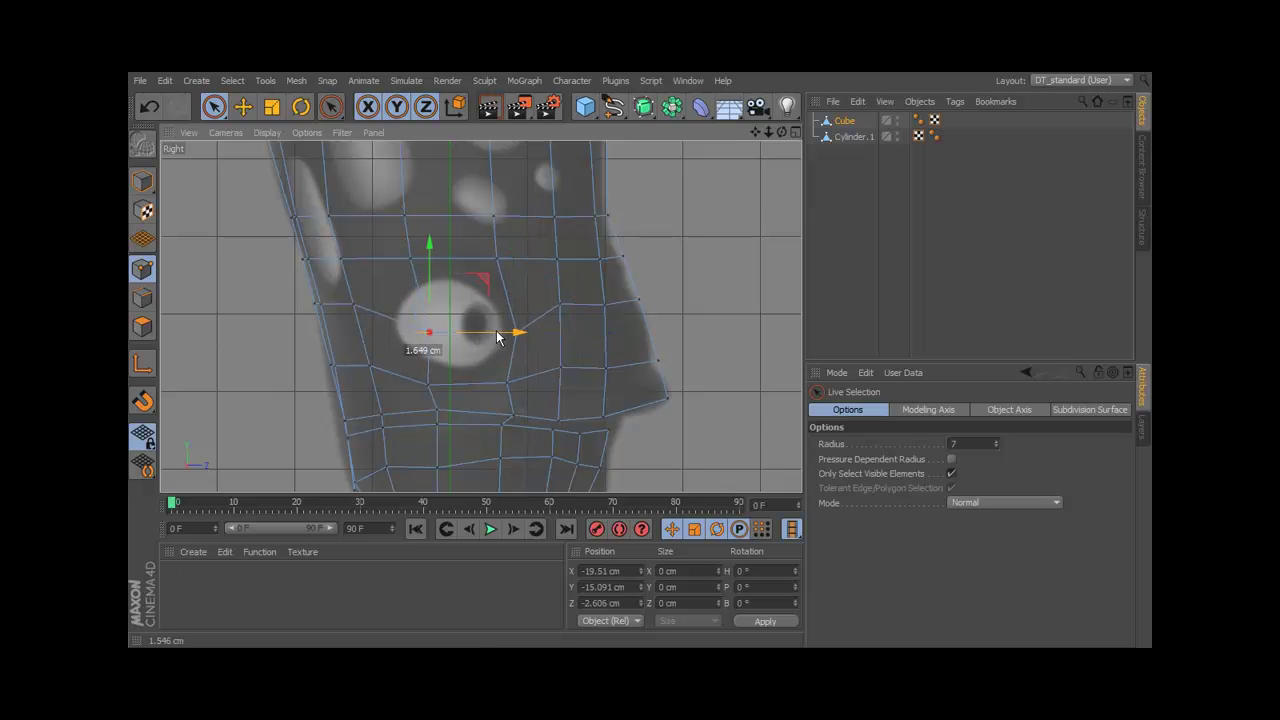
# Shift the two points behind the eye and the point above it forward to tighten the mesh around the eye.
pyautogui.click(372, 366)
pyautogui.moveTo(463, 370); pyautogui.dragTo(465, 368)
pyautogui.click(355, 305)
pyautogui.moveTo(417, 302); pyautogui.dragTo(492, 256)
pyautogui.click(512, 268)
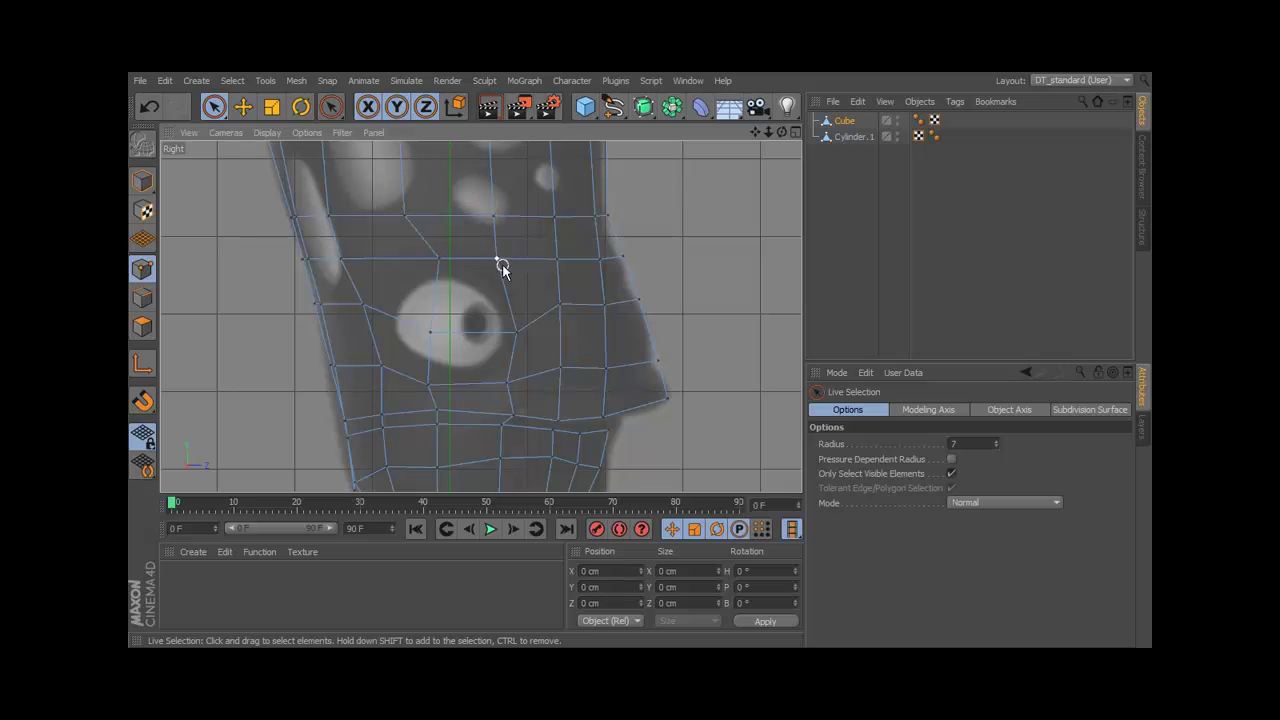
# Lower the eye's upper front corner point and move its upper rear corner point forward to round the outline.
pyautogui.click(500, 263)
pyautogui.moveTo(509, 227); pyautogui.dragTo(509, 242)
pyautogui.click(339, 260)
pyautogui.moveTo(396, 261); pyautogui.dragTo(444, 268)
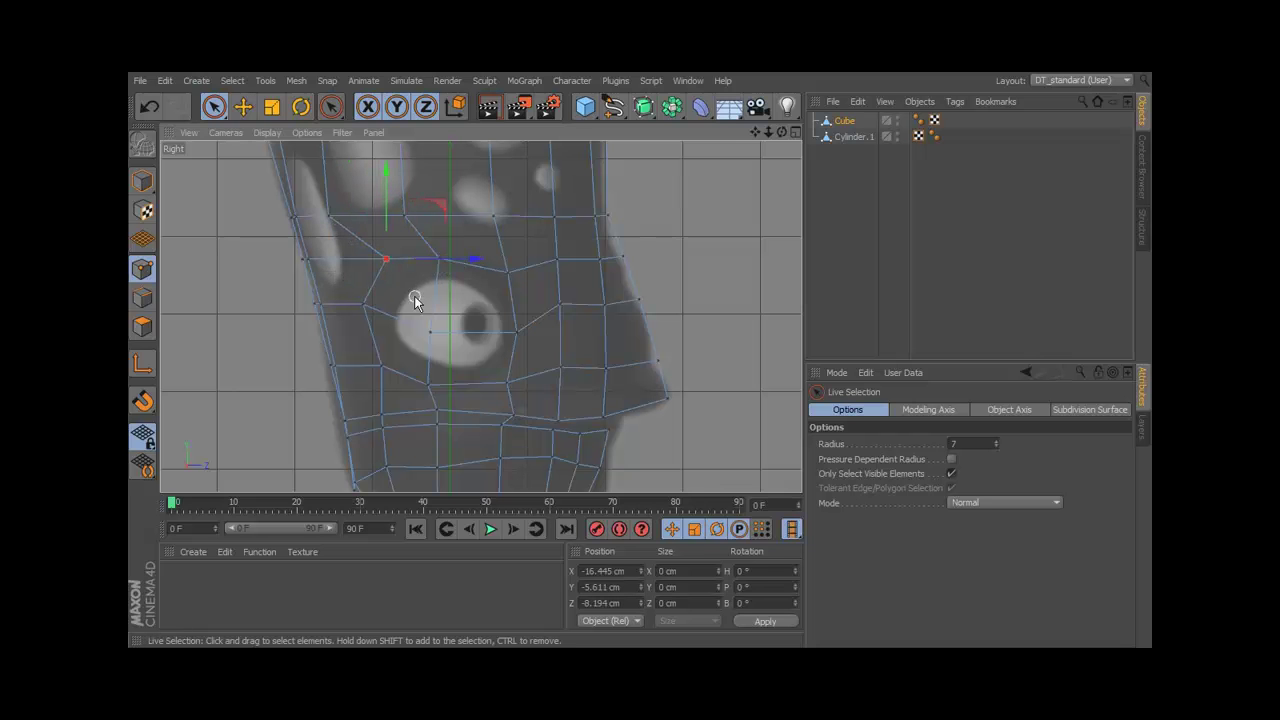
# Adjust the sideways position of the points along the rear edge of the eye in the Perspective view.
pyautogui.keyDown('alt'); pyautogui.moveTo(485, 332); pyautogui.dragTo(518, 281); pyautogui.keyUp('alt')
pyautogui.keyDown('alt'); pyautogui.moveTo(533, 289); pyautogui.dragTo(534, 311, button='middle'); pyautogui.keyUp('alt')
pyautogui.keyDown('alt'); pyautogui.moveTo(534, 311); pyautogui.dragTo(563, 300, button='right'); pyautogui.keyUp('alt')
pyautogui.middleClick(580, 305)
pyautogui.middleClick(414, 249)
pyautogui.keyDown('alt'); pyautogui.moveTo(446, 306); pyautogui.dragTo(569, 350); pyautogui.keyUp('alt')
pyautogui.click(487, 320)
pyautogui.keyDown('alt'); pyautogui.moveTo(487, 320); pyautogui.dragTo(650, 295); pyautogui.keyUp('alt')
pyautogui.click(544, 268)
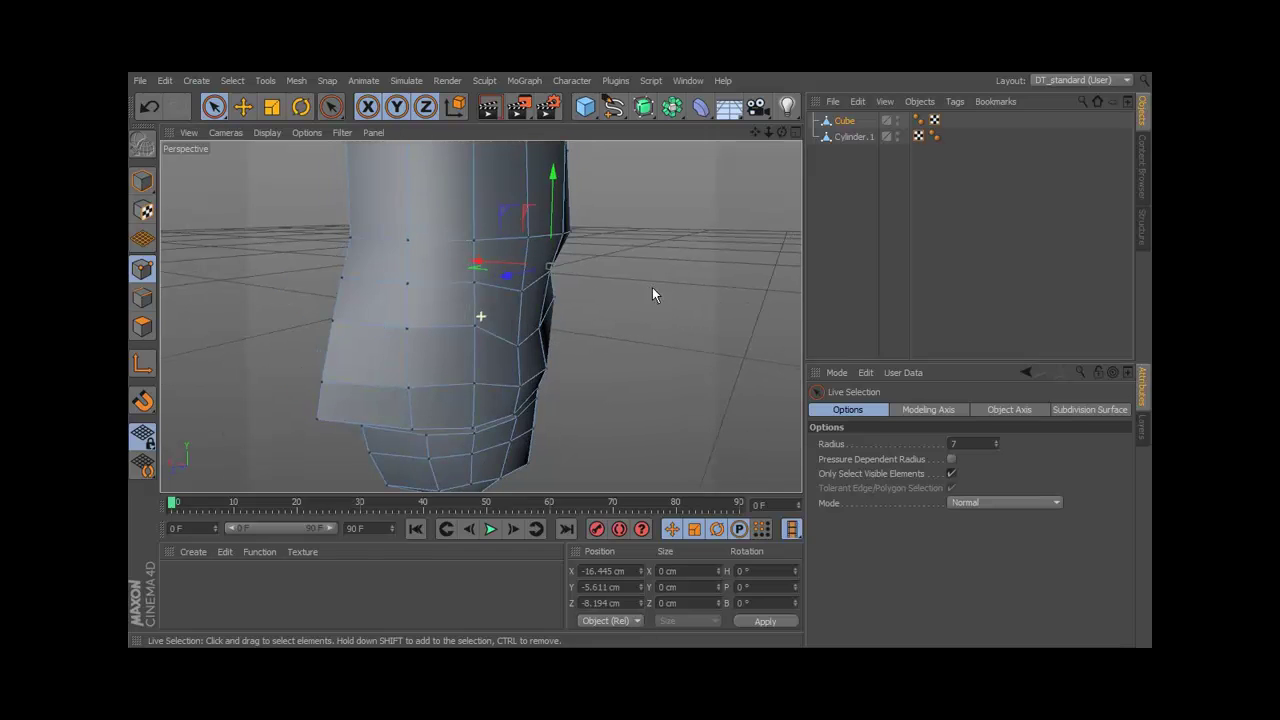
pyautogui.moveTo(486, 259); pyautogui.dragTo(505, 345)
pyautogui.click(519, 347)
# Shift the rear point in the row above the eye outline forward to even out the surrounding polygons.
pyautogui.keyDown('alt'); pyautogui.moveTo(505, 345); pyautogui.dragTo(412, 286); pyautogui.keyUp('alt')
pyautogui.click(507, 283)
pyautogui.click(574, 277)
pyautogui.moveTo(543, 277); pyautogui.dragTo(506, 286)
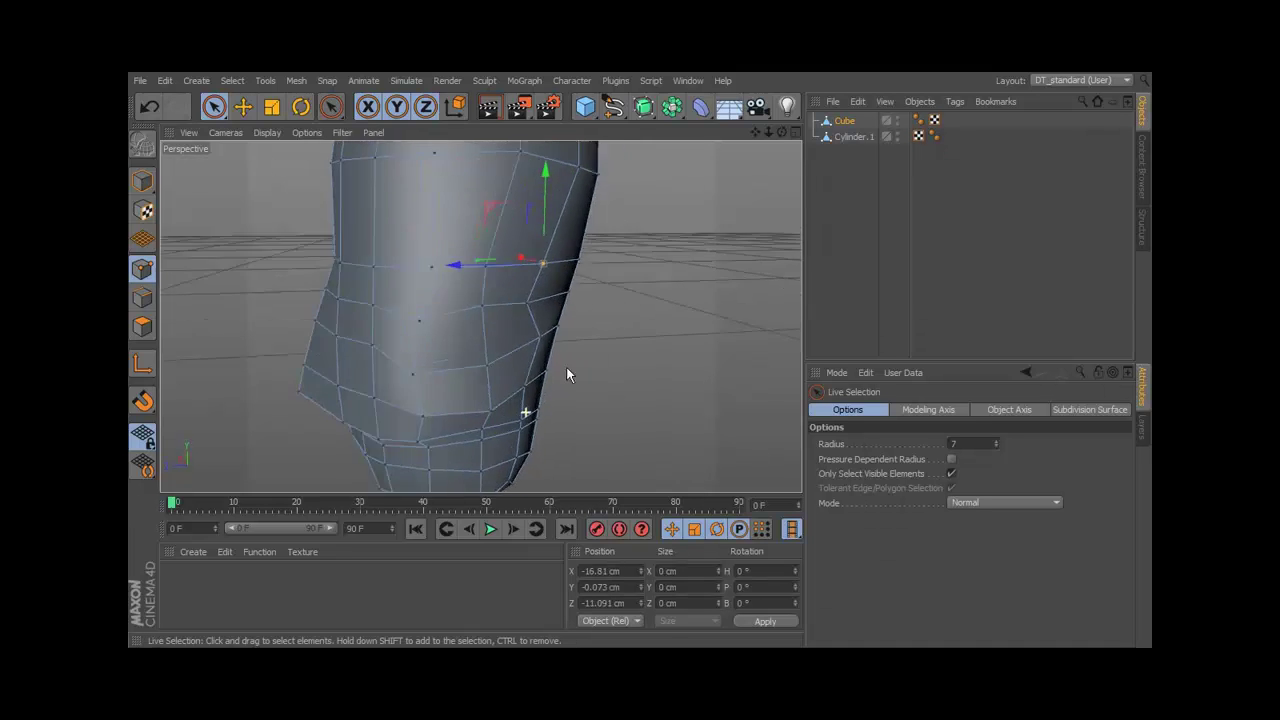
# Inset the four polygons covering the eye by about 1.7 cm with Extrude Inner.
pyautogui.middleClick(571, 363)
pyautogui.keyDown('alt'); pyautogui.moveTo(625, 433); pyautogui.dragTo(627, 361, button='middle'); pyautogui.keyUp('alt')
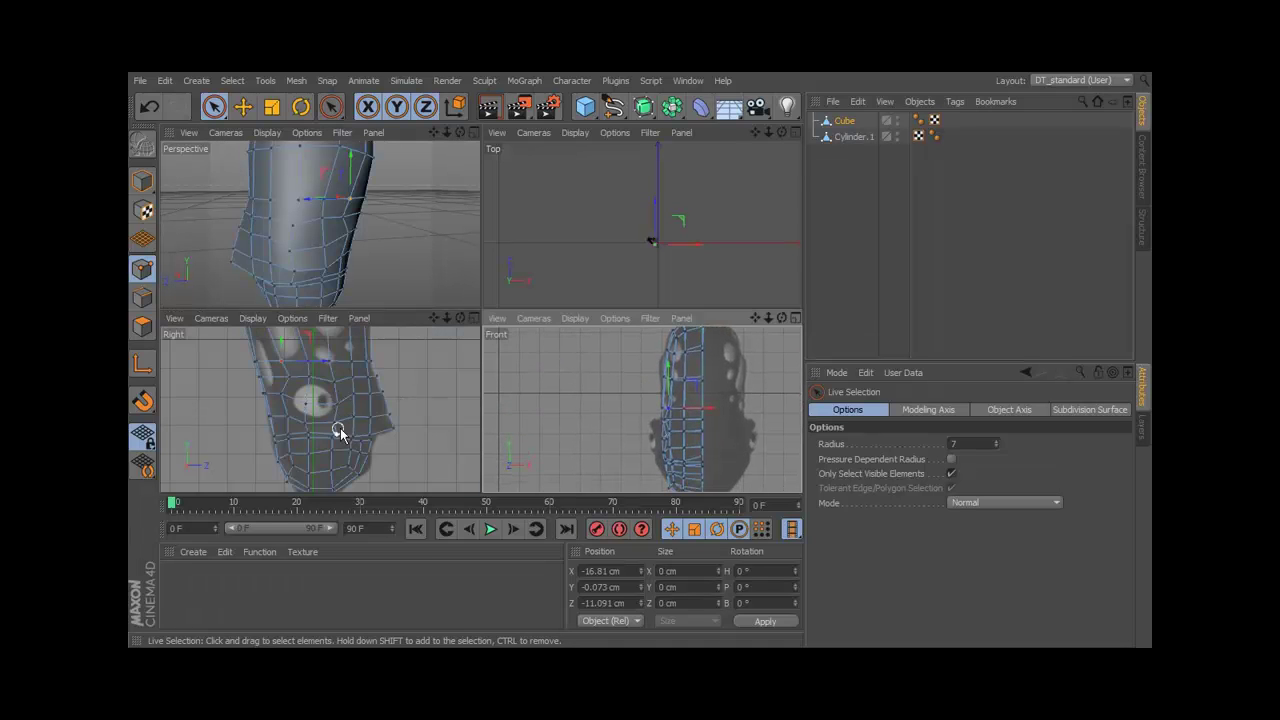
pyautogui.middleClick(433, 222)
pyautogui.keyDown('alt'); pyautogui.moveTo(588, 303); pyautogui.dragTo(591, 329); pyautogui.keyUp('alt')
pyautogui.click(143, 327)
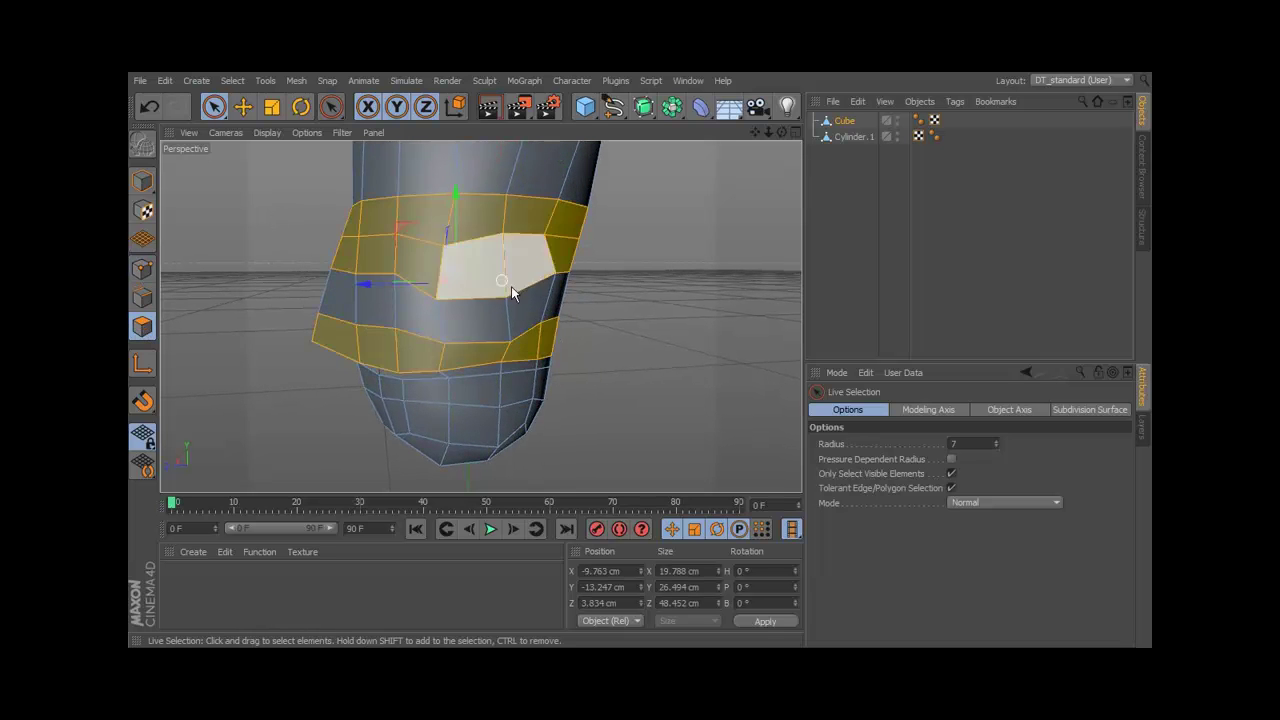
pyautogui.moveTo(525, 287)
pyautogui.mouseDown()
pyautogui.moveTo(494, 303)
pyautogui.moveTo(478, 272)
pyautogui.mouseUp()
pyautogui.keyDown('alt'); pyautogui.moveTo(522, 292); pyautogui.dragTo(614, 266); pyautogui.keyUp('alt')
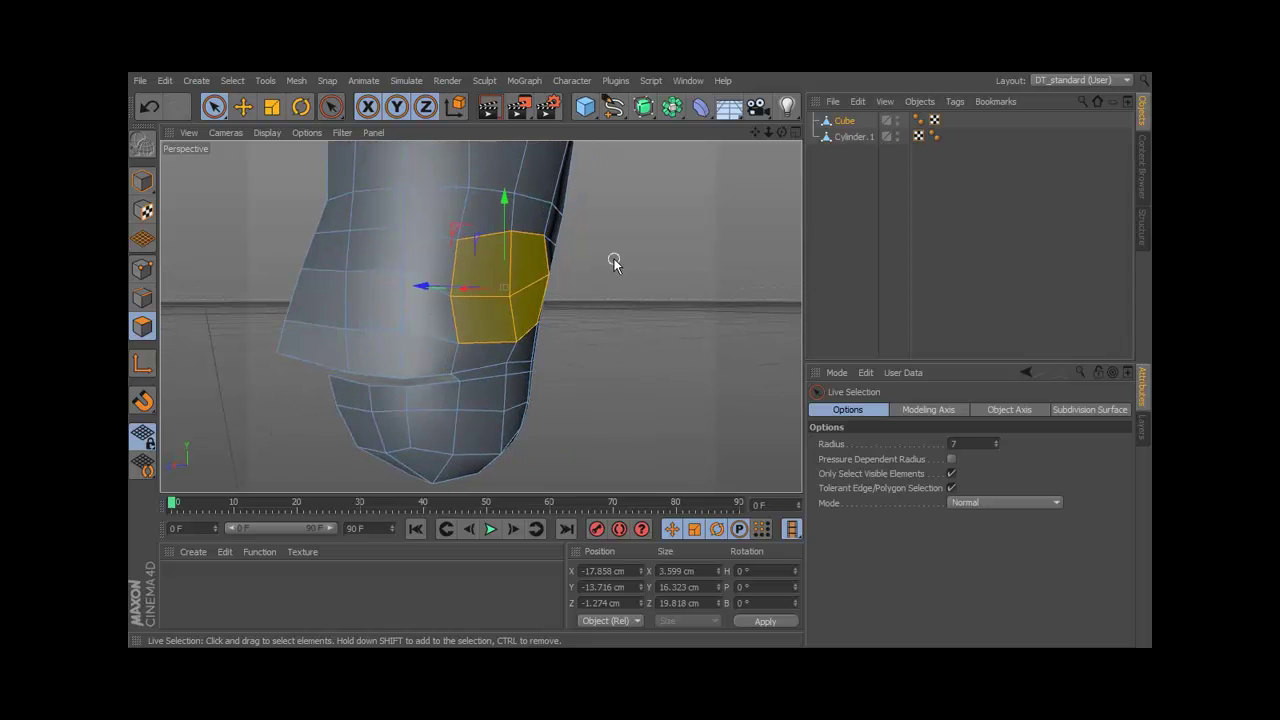
pyautogui.press('i')
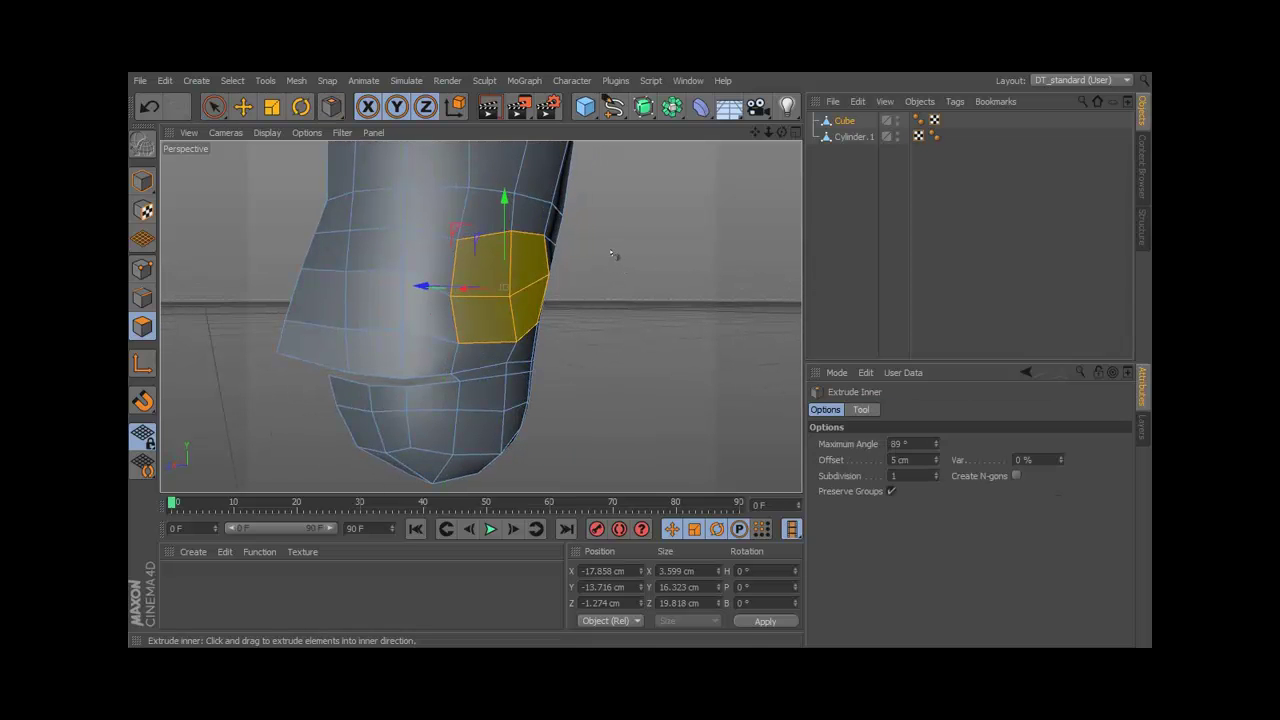
pyautogui.rightClick(614, 256)
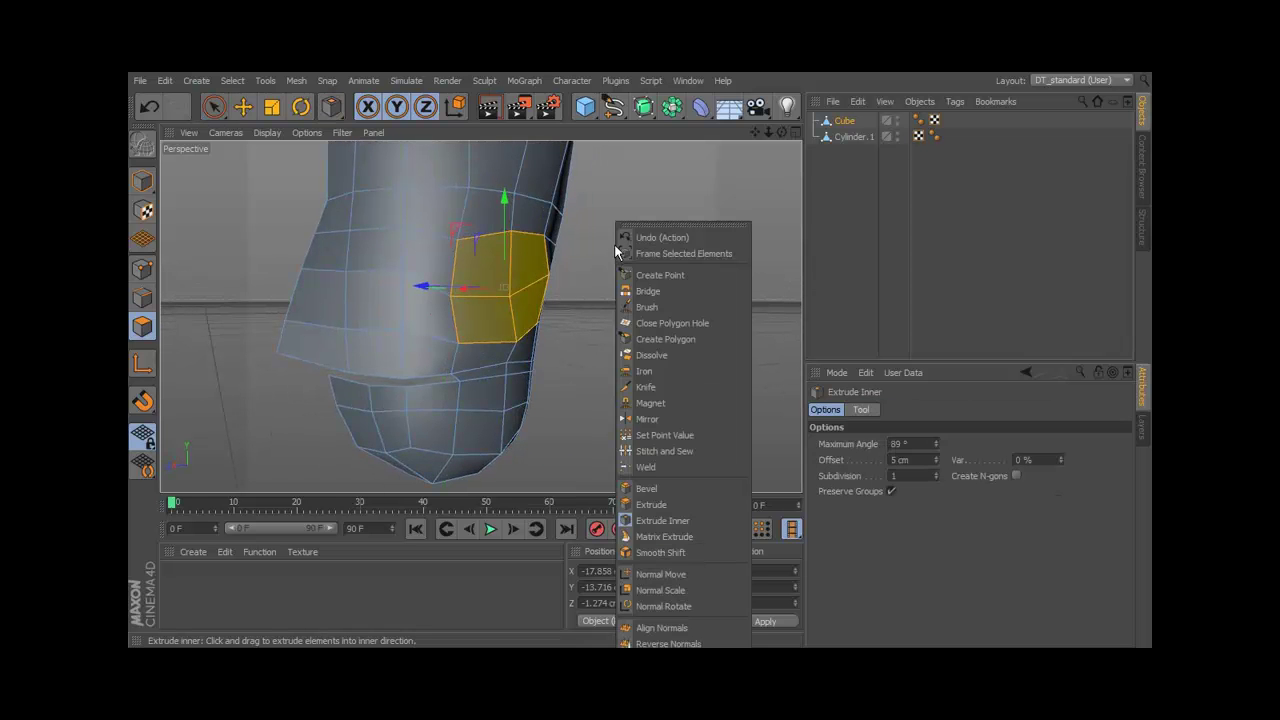
pyautogui.click(577, 261)
pyautogui.moveTo(596, 258); pyautogui.dragTo(532, 258)
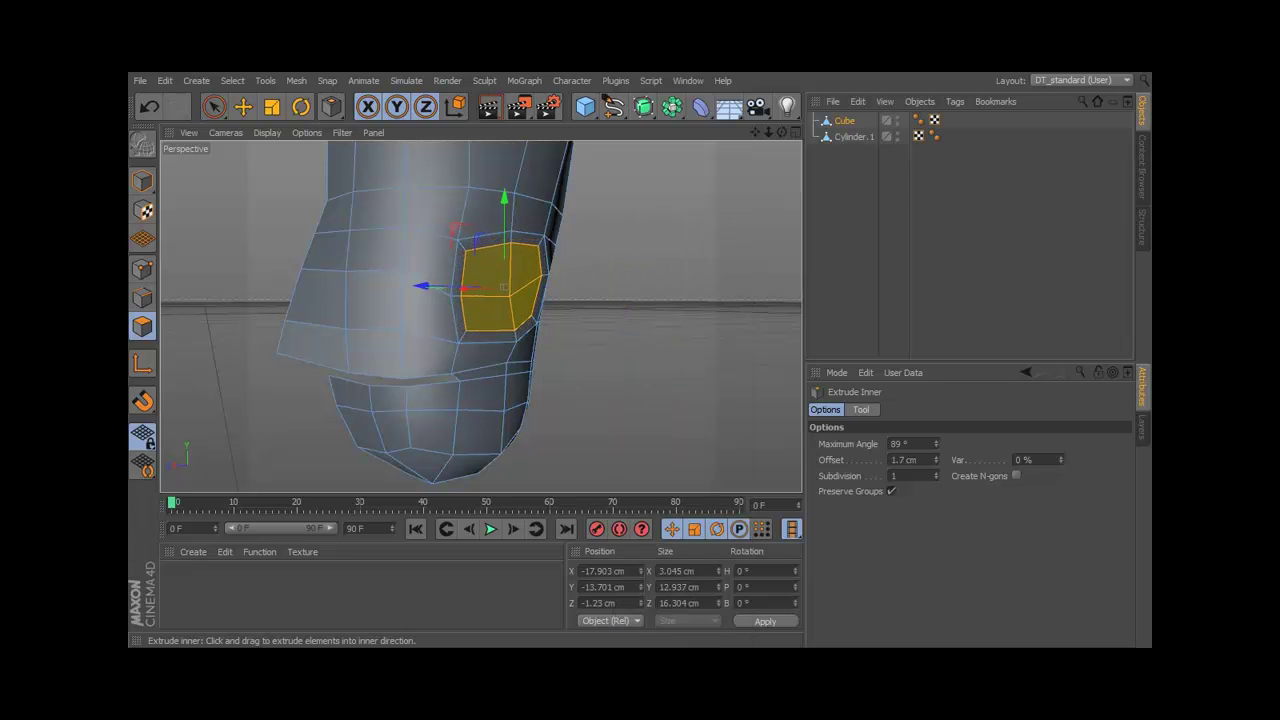
pyautogui.click(213, 107)
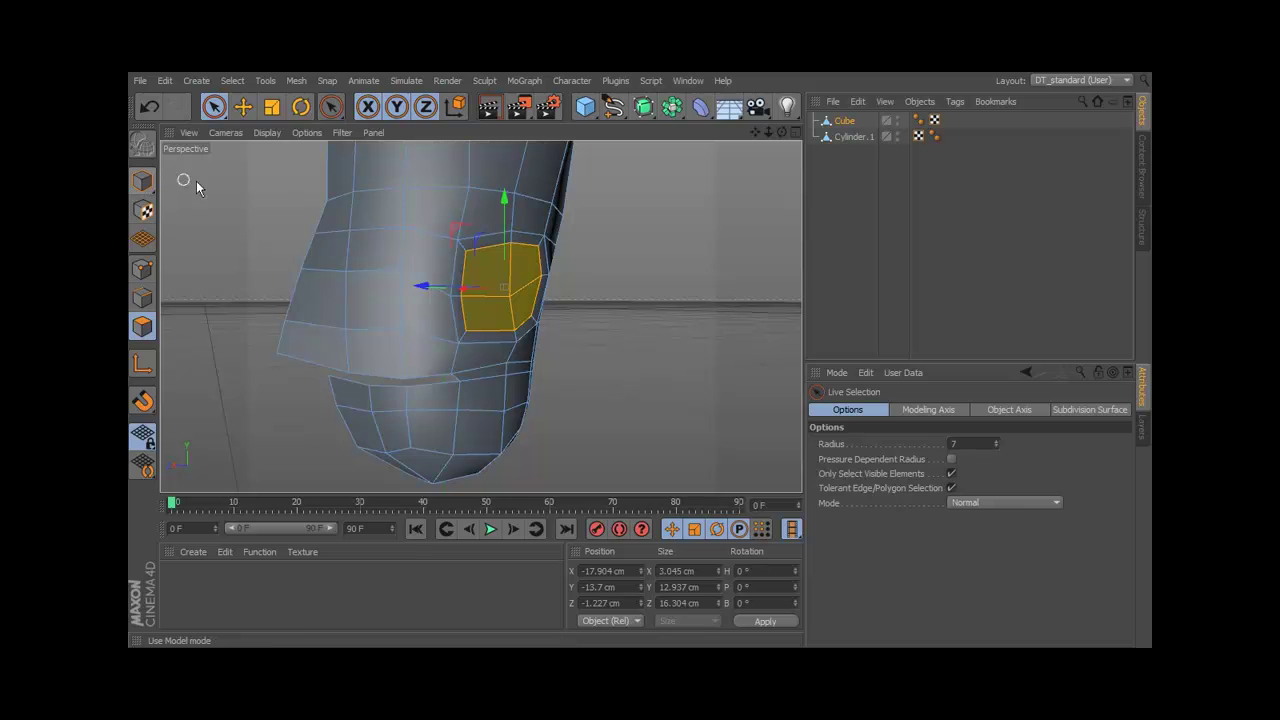
pyautogui.click(700, 277)
# Add a Symmetry object and make the Cube its child to mirror the half head.
pyautogui.keyDown('alt'); pyautogui.moveTo(661, 343); pyautogui.dragTo(555, 271); pyautogui.keyUp('alt')
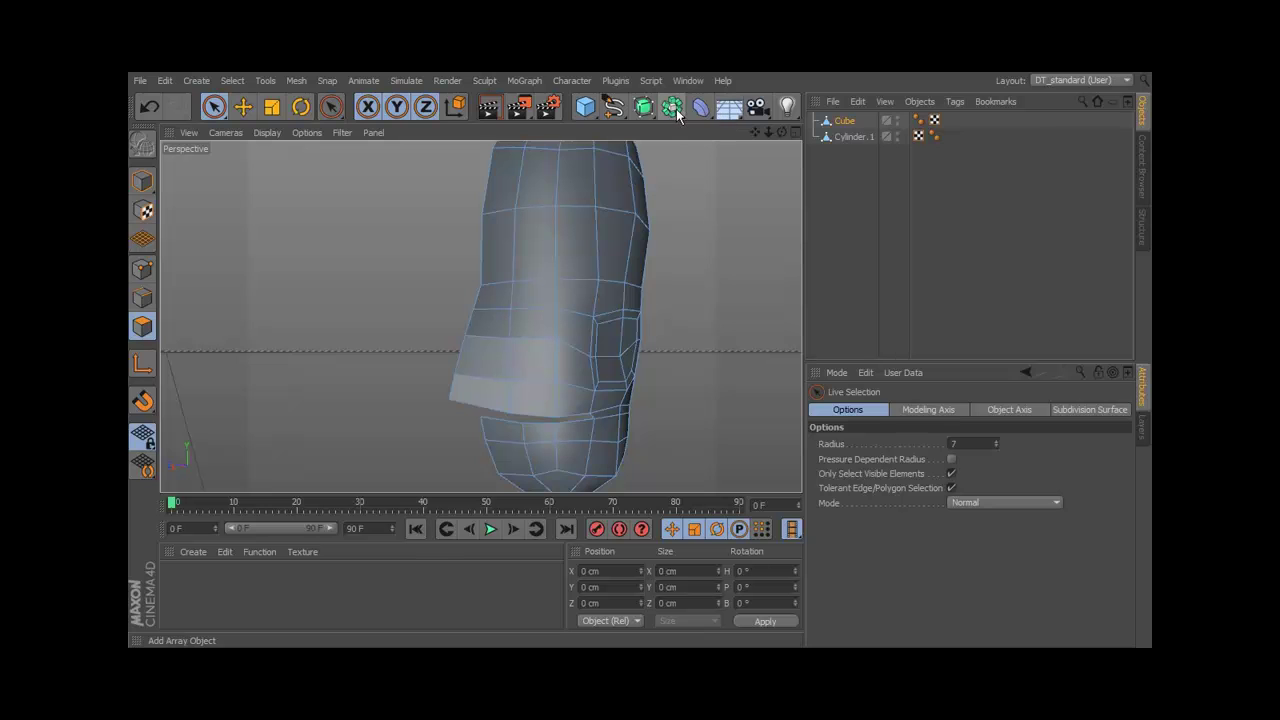
pyautogui.moveTo(678, 113); pyautogui.dragTo(851, 157)
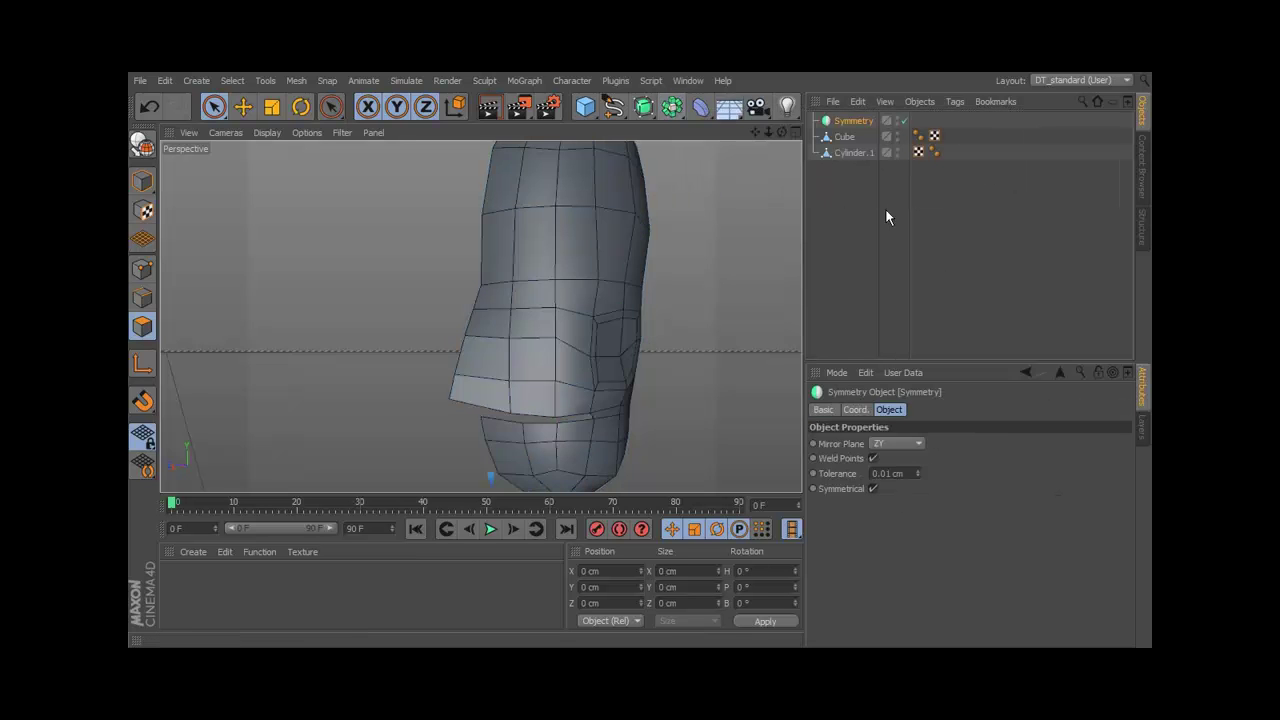
pyautogui.keyDown('alt'); pyautogui.moveTo(674, 295); pyautogui.dragTo(594, 317, button='middle'); pyautogui.keyUp('alt')
pyautogui.keyDown('alt'); pyautogui.moveTo(594, 317); pyautogui.dragTo(597, 299); pyautogui.keyUp('alt')
pyautogui.click(847, 137)
pyautogui.moveTo(849, 131); pyautogui.dragTo(860, 124)
pyautogui.click(860, 122)
pyautogui.keyDown('alt'); pyautogui.moveTo(668, 280); pyautogui.dragTo(622, 244); pyautogui.keyUp('alt')
# Adjust the pair of Cube points beside the centre line on the lower lip to round the jaw's front.
pyautogui.click(851, 137)
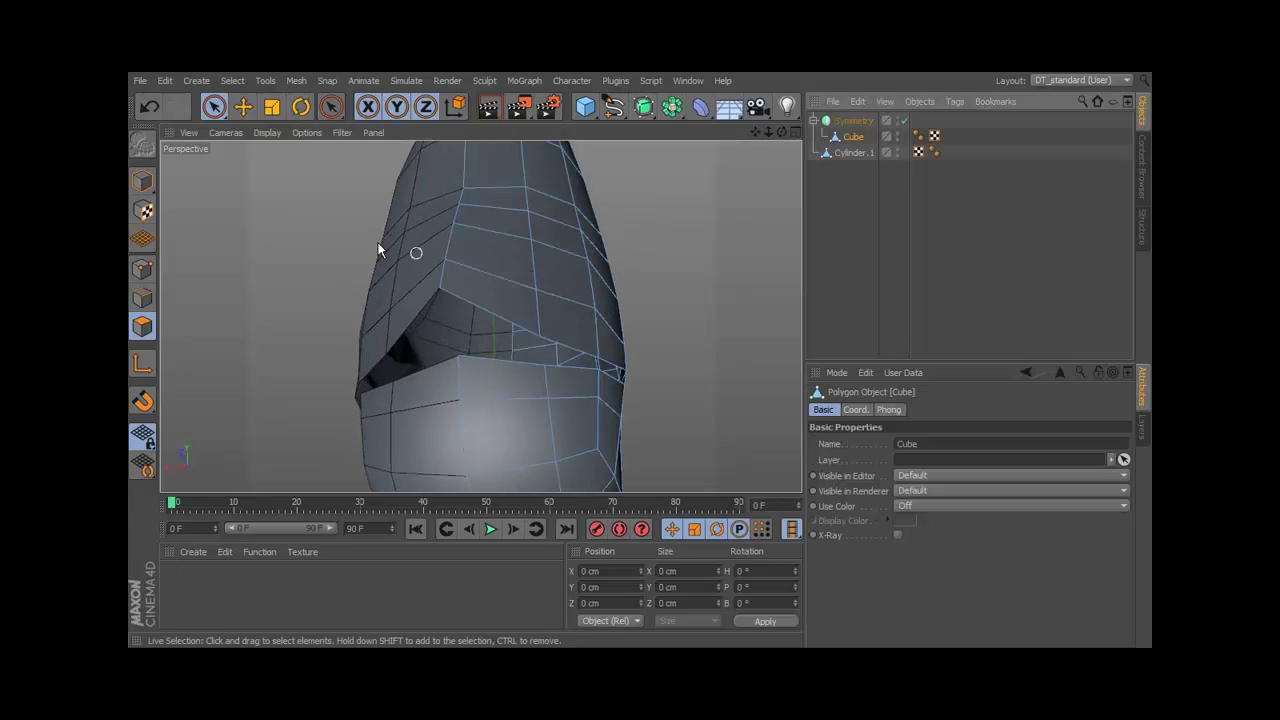
pyautogui.click(143, 269)
pyautogui.click(525, 300)
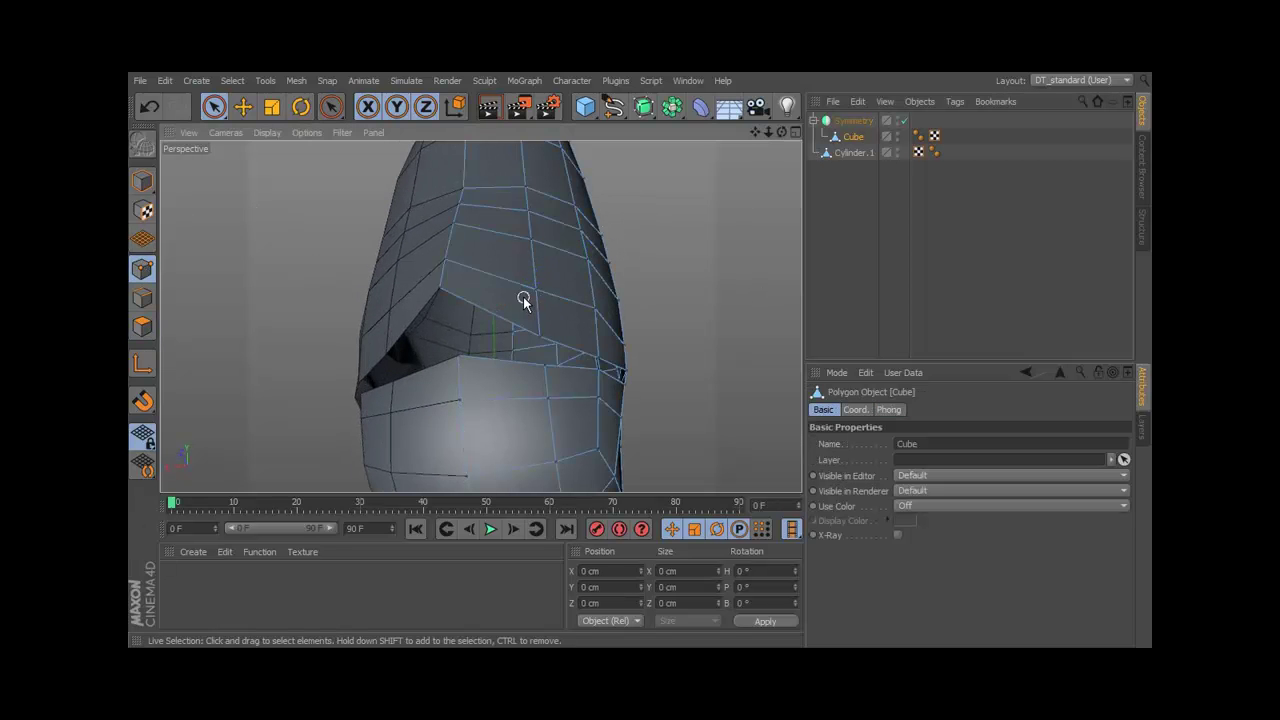
pyautogui.keyDown('alt'); pyautogui.moveTo(539, 341); pyautogui.dragTo(522, 215); pyautogui.keyUp('alt')
pyautogui.click(698, 235)
pyautogui.keyDown('alt'); pyautogui.moveTo(698, 235); pyautogui.dragTo(577, 200); pyautogui.keyUp('alt')
pyautogui.click(536, 231)
pyautogui.click(513, 178)
pyautogui.click(507, 166)
pyautogui.keyDown('alt'); pyautogui.moveTo(586, 264); pyautogui.dragTo(548, 228); pyautogui.keyUp('alt')
pyautogui.keyDown('alt'); pyautogui.moveTo(550, 322); pyautogui.dragTo(496, 309); pyautogui.keyUp('alt')
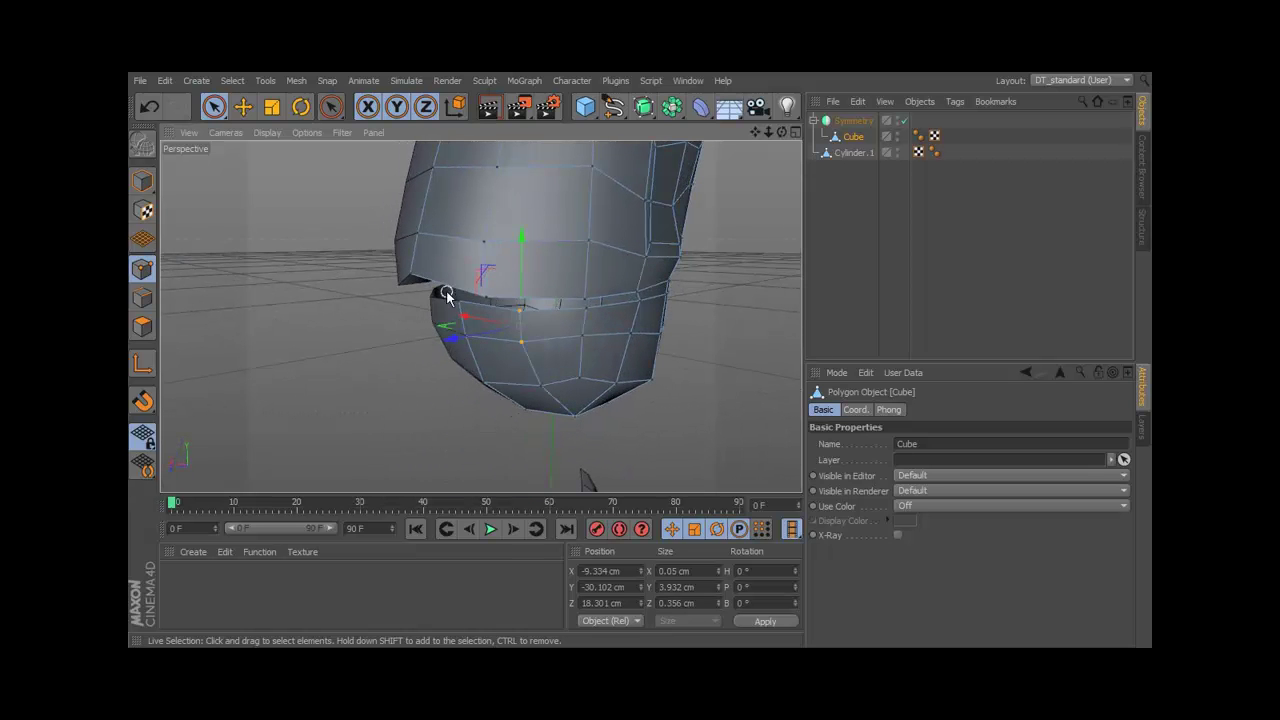
# Adjust the upper lip's side point and the point directly above it to shape the upper mouth edge.
pyautogui.click(417, 272)
pyautogui.click(485, 295)
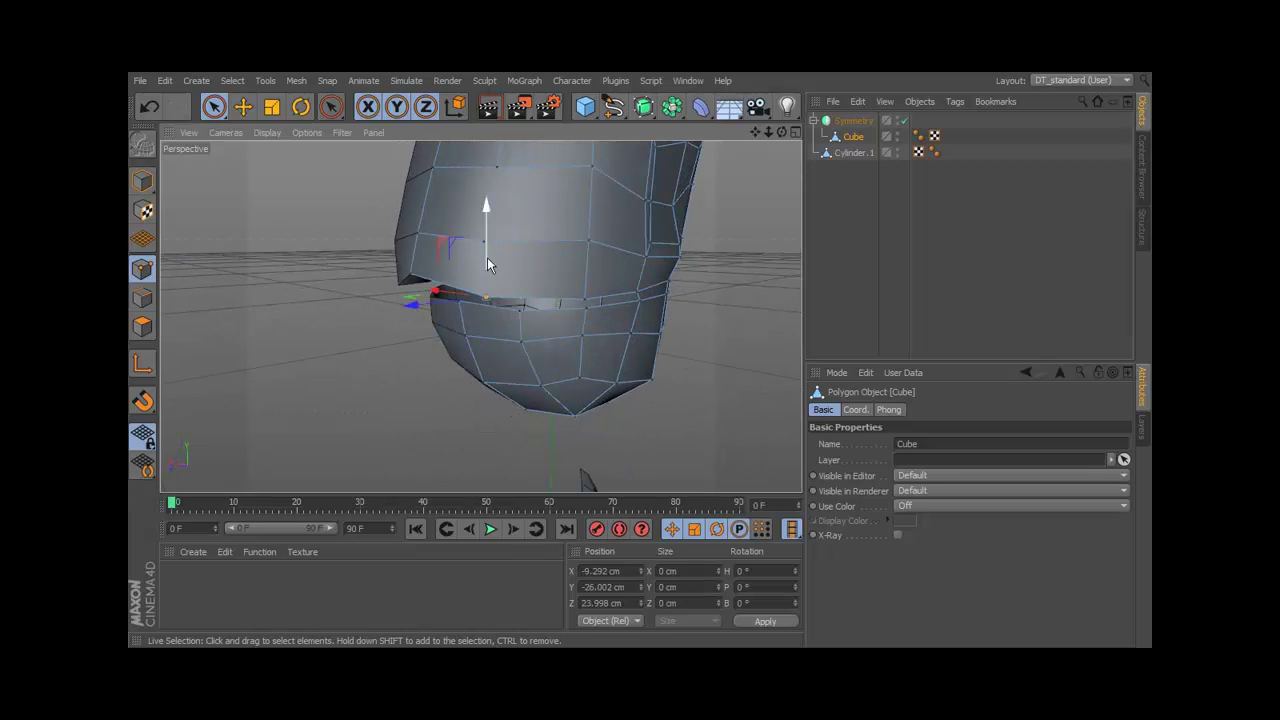
pyautogui.moveTo(487, 245); pyautogui.dragTo(581, 192)
pyautogui.click(489, 242)
pyautogui.click(489, 242)
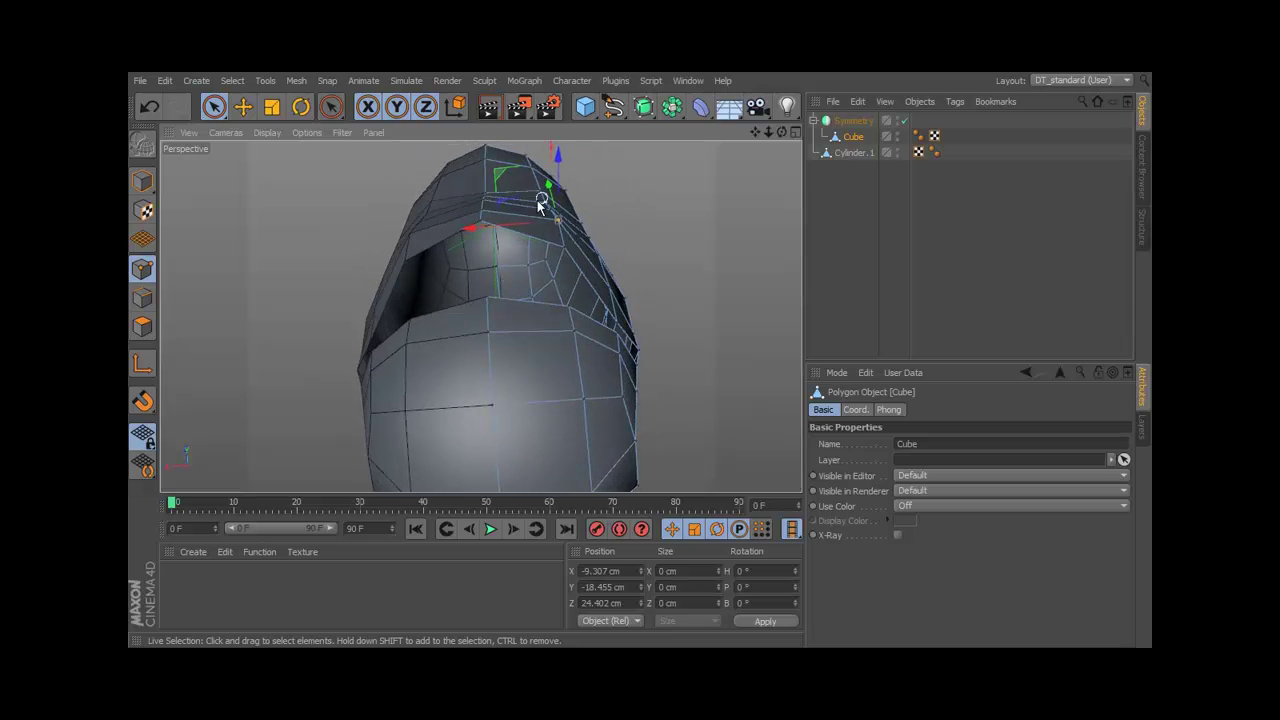
# Move the six side points at the front of the lower jaw inward to narrow the chin.
pyautogui.keyDown('alt'); pyautogui.moveTo(510, 250); pyautogui.dragTo(586, 318); pyautogui.keyUp('alt')
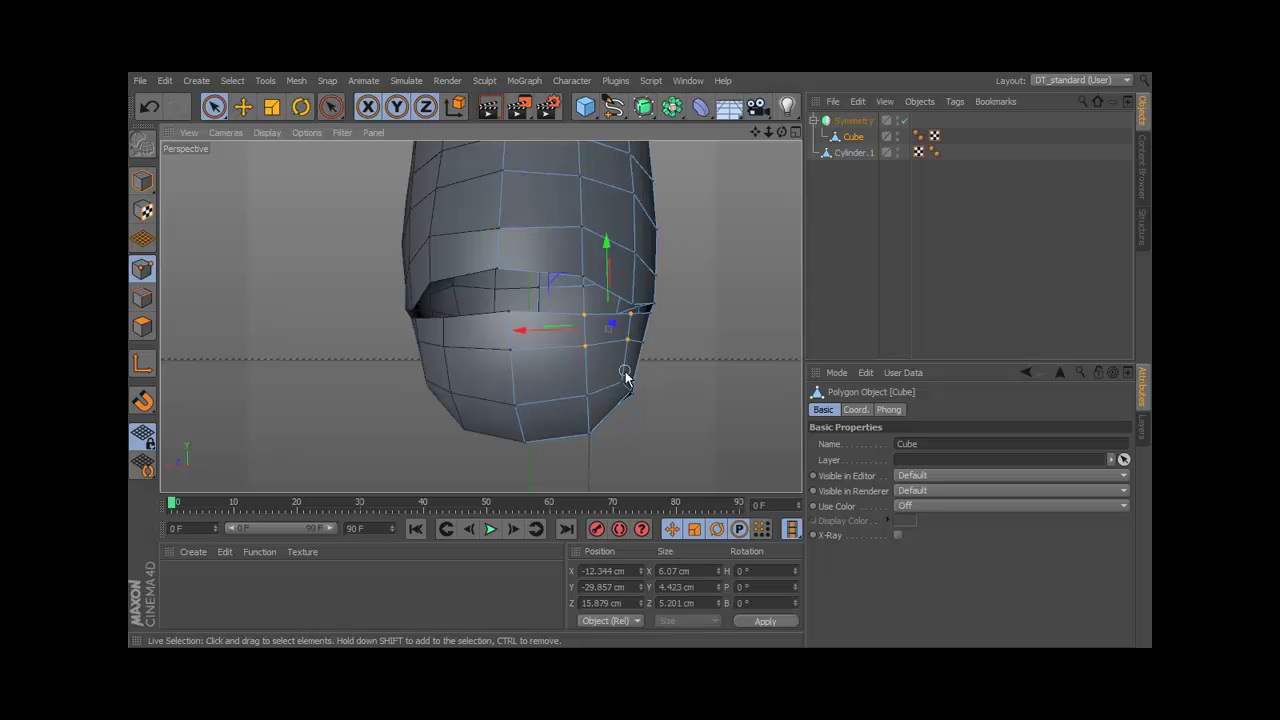
pyautogui.keyDown('alt'); pyautogui.moveTo(600, 410); pyautogui.dragTo(573, 403); pyautogui.keyUp('alt')
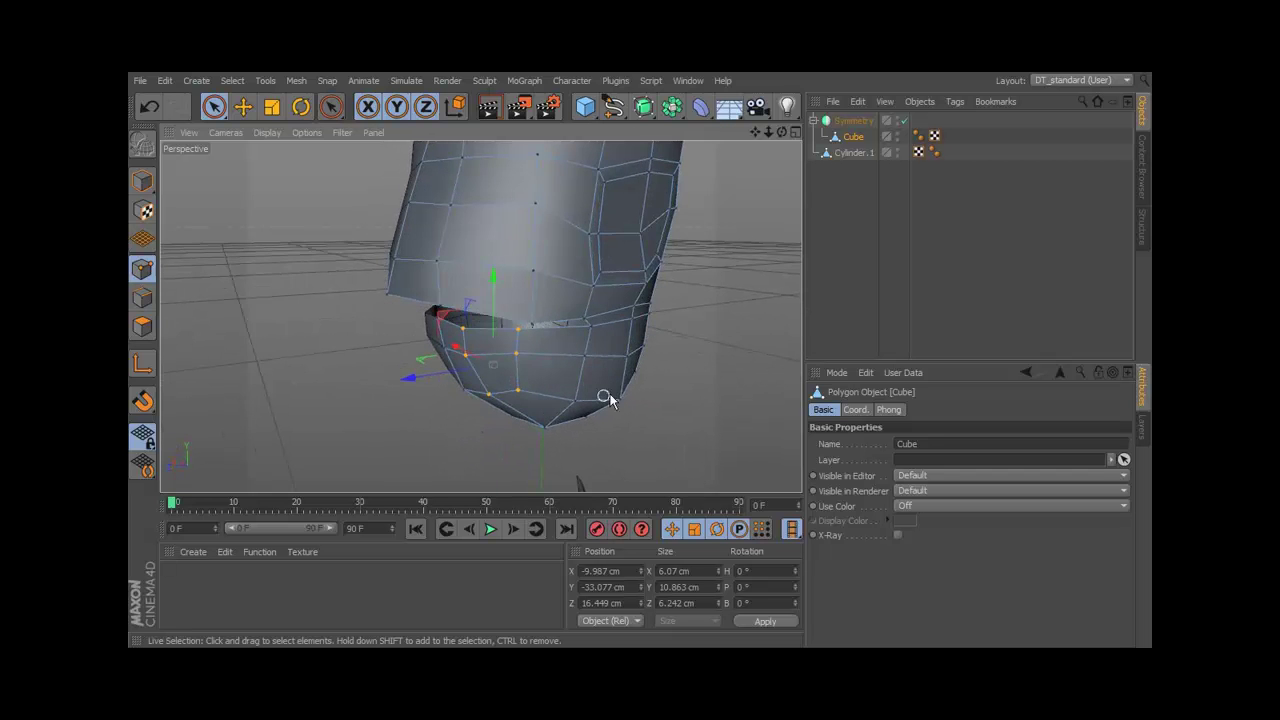
# Deselect the Cube in Model mode and examine the mirrored head together with the body below it.
pyautogui.keyDown('alt'); pyautogui.moveTo(696, 373); pyautogui.dragTo(500, 295); pyautogui.keyUp('alt')
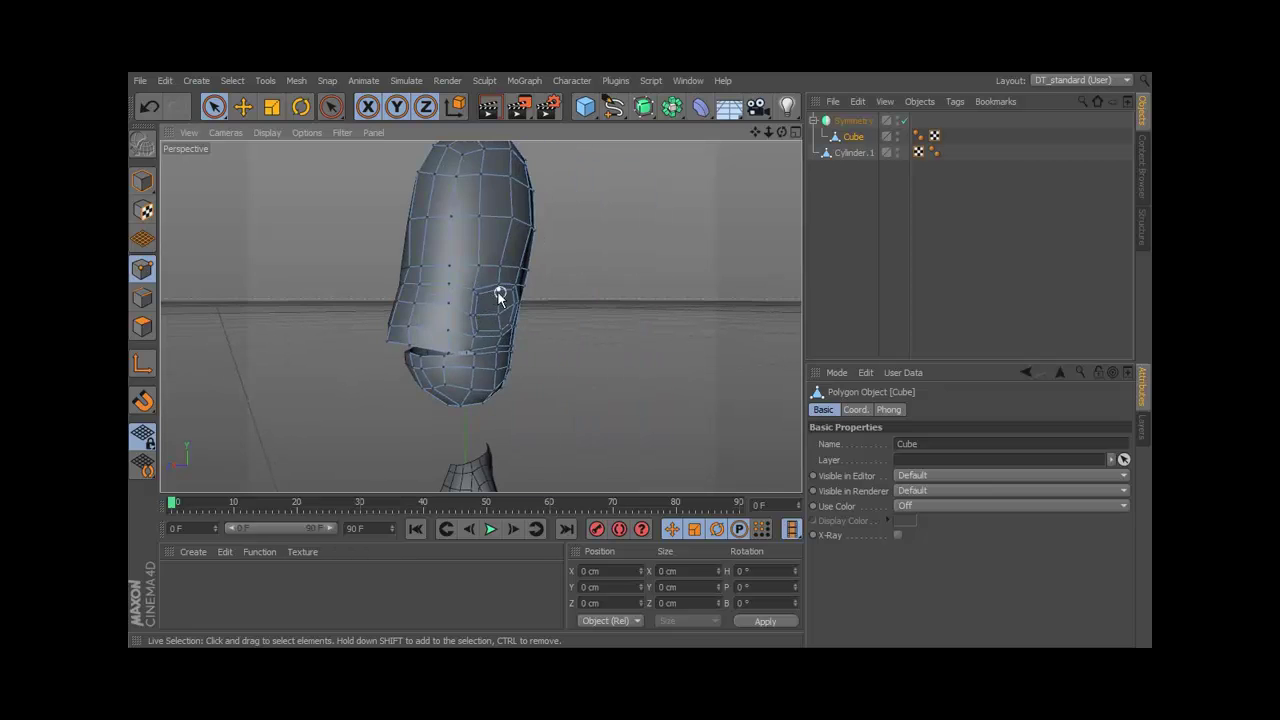
pyautogui.click(150, 180)
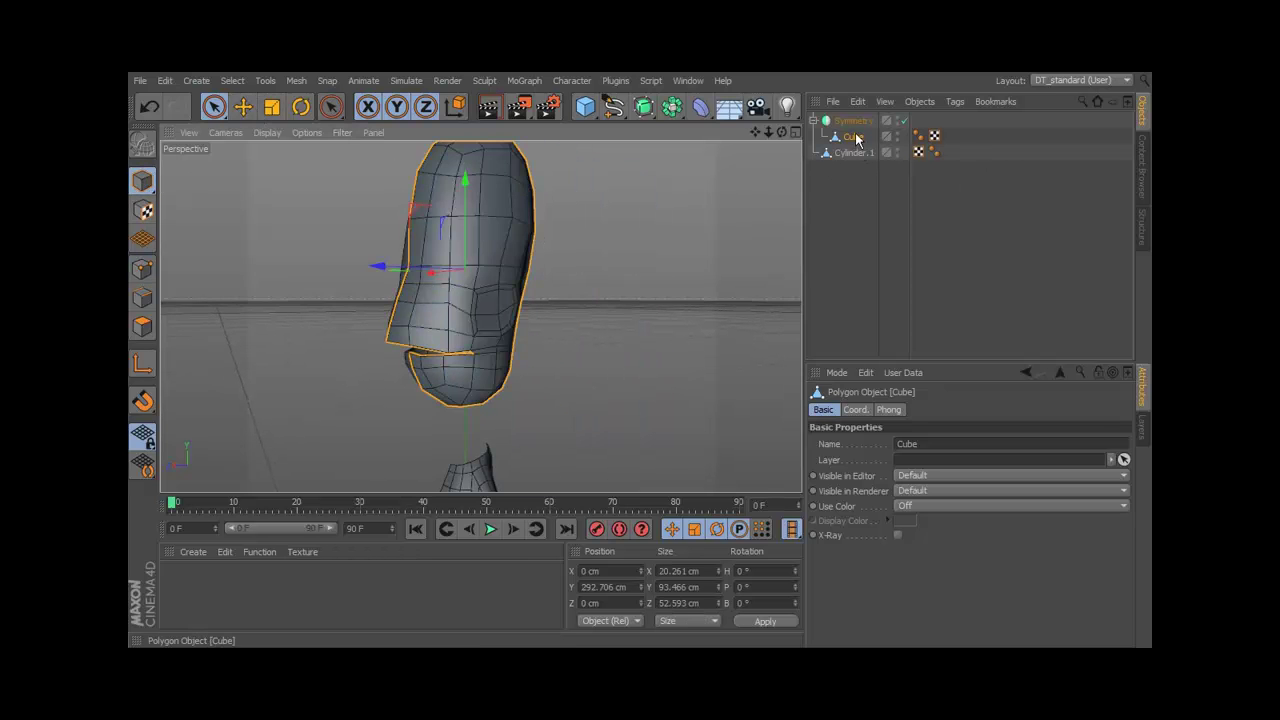
pyautogui.click(674, 268)
pyautogui.keyDown('alt'); pyautogui.moveTo(663, 349); pyautogui.dragTo(557, 338, button='right'); pyautogui.keyUp('alt')
pyautogui.keyDown('alt'); pyautogui.moveTo(570, 285); pyautogui.dragTo(557, 177, button='middle'); pyautogui.keyUp('alt')
pyautogui.keyDown('alt'); pyautogui.moveTo(568, 245); pyautogui.dragTo(541, 247, button='right'); pyautogui.keyUp('alt')
pyautogui.keyDown('alt'); pyautogui.moveTo(540, 248); pyautogui.dragTo(600, 378); pyautogui.keyUp('alt')
pyautogui.keyDown('alt'); pyautogui.moveTo(614, 374); pyautogui.dragTo(745, 370, button='right'); pyautogui.keyUp('alt')
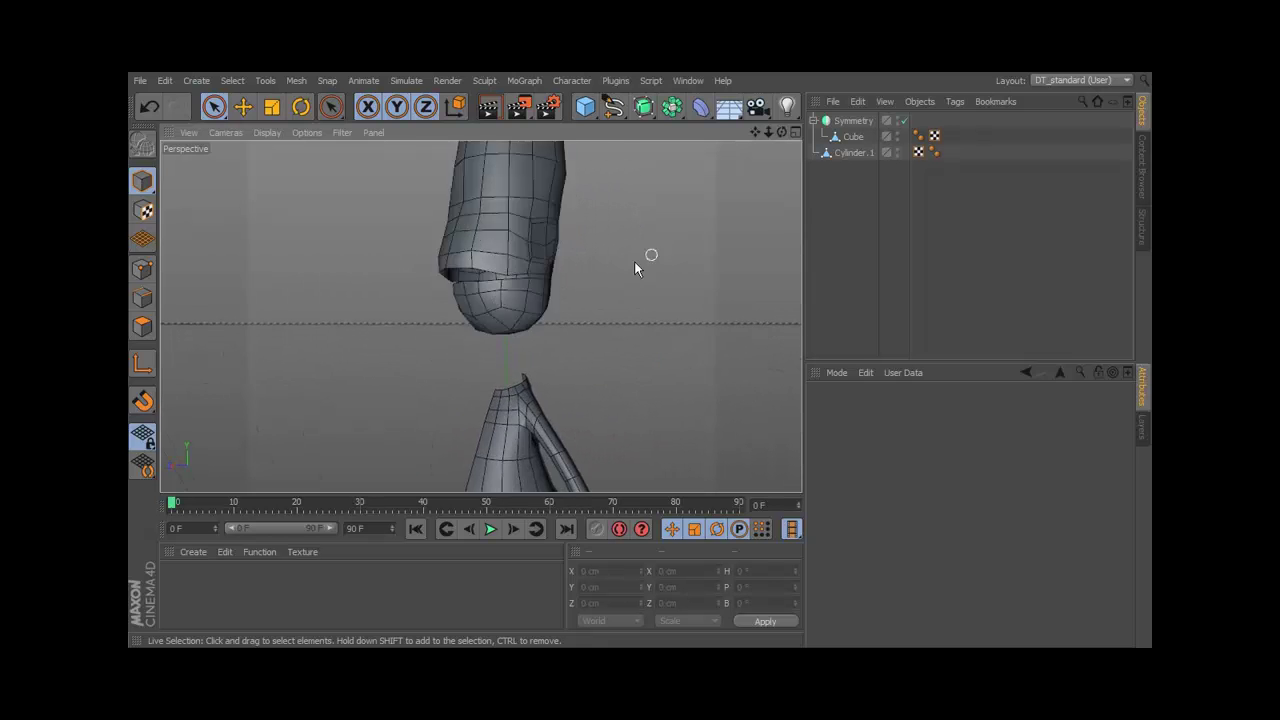